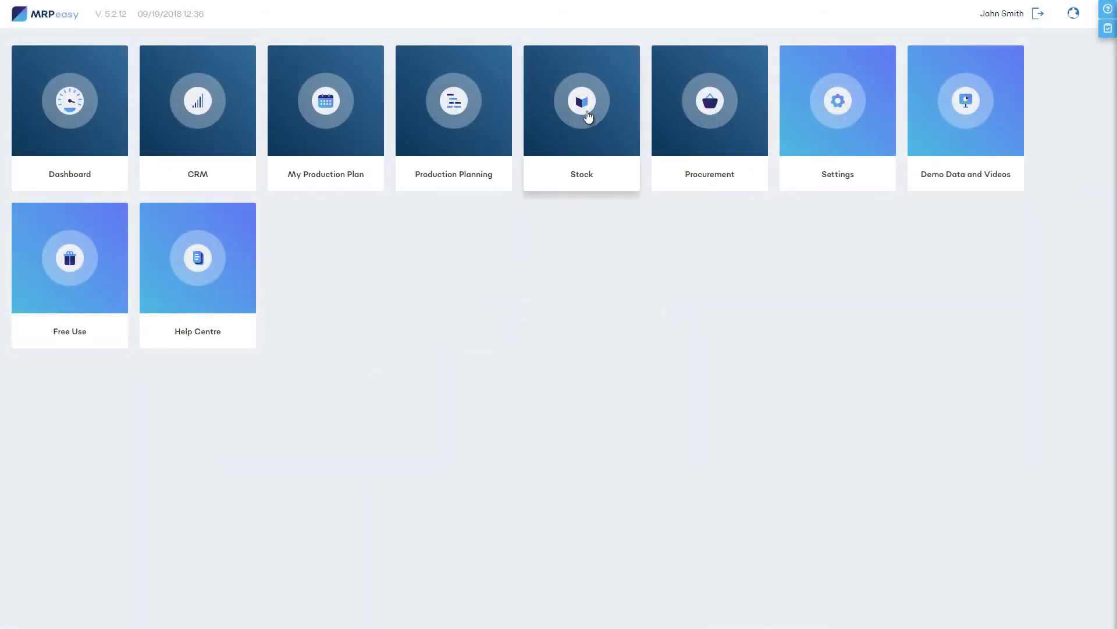
# Filter the stock items list to Main Site, then to Second Site.
pyautogui.click(587, 117)
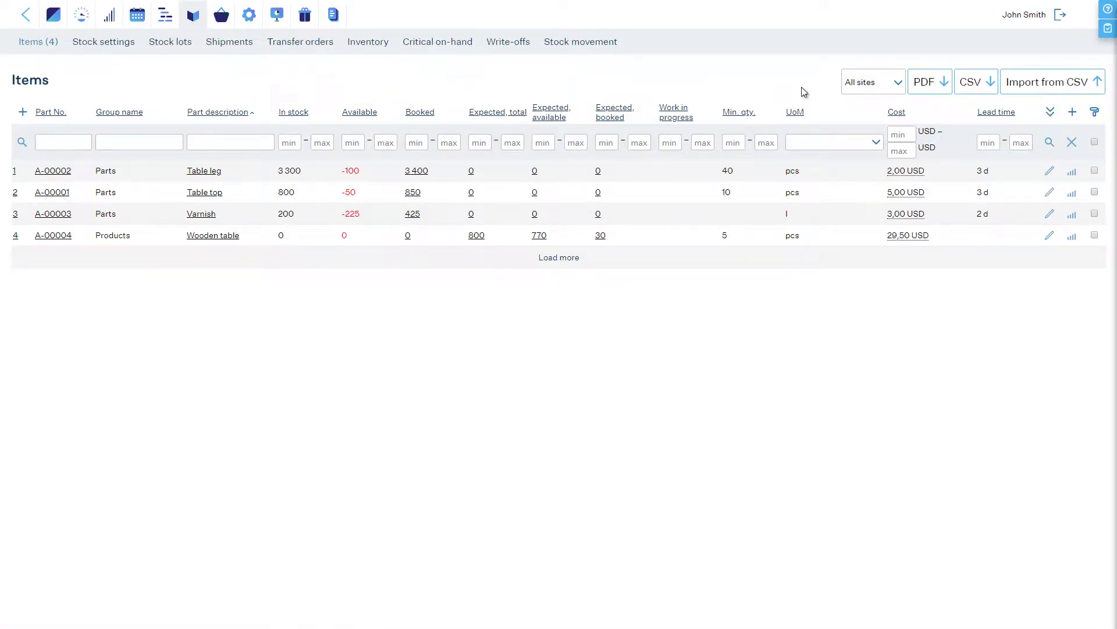
pyautogui.click(866, 91)
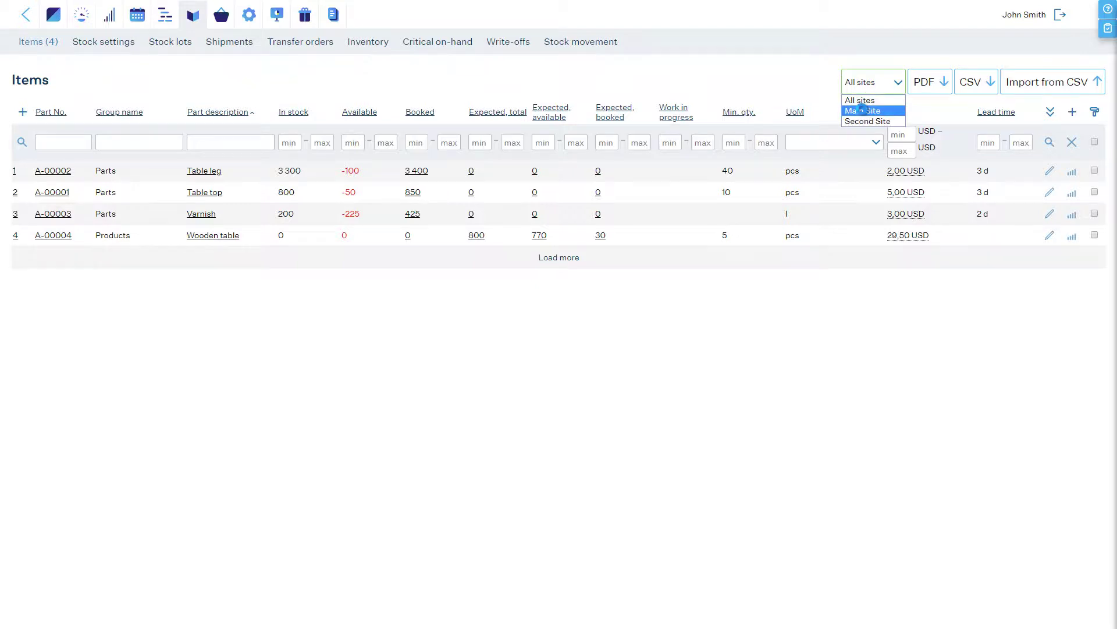
pyautogui.click(862, 110)
pyautogui.click(863, 102)
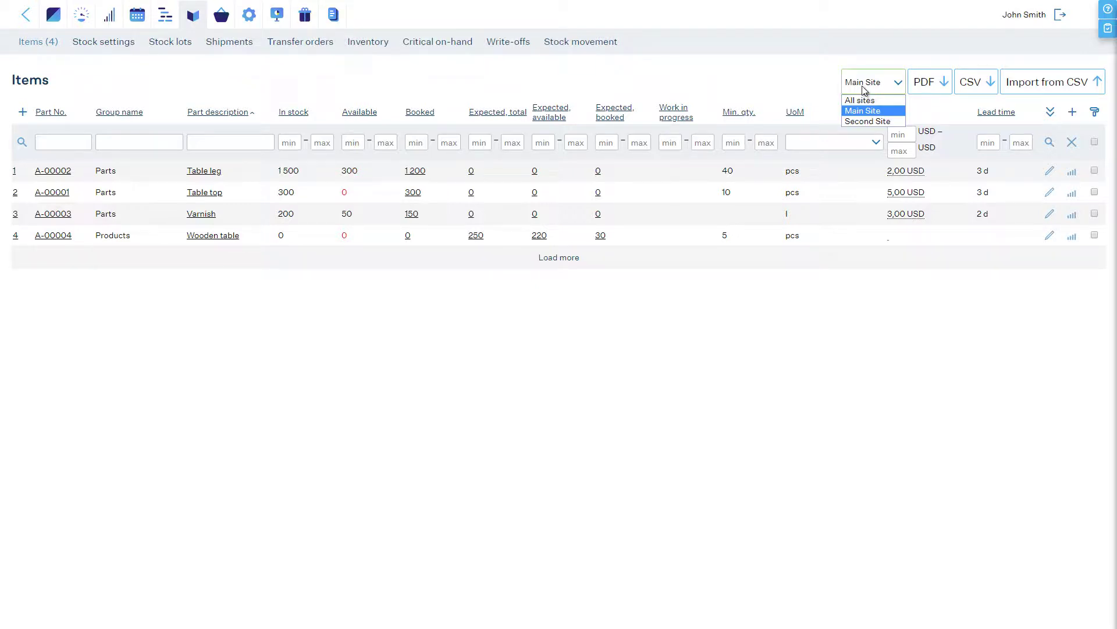
pyautogui.click(858, 120)
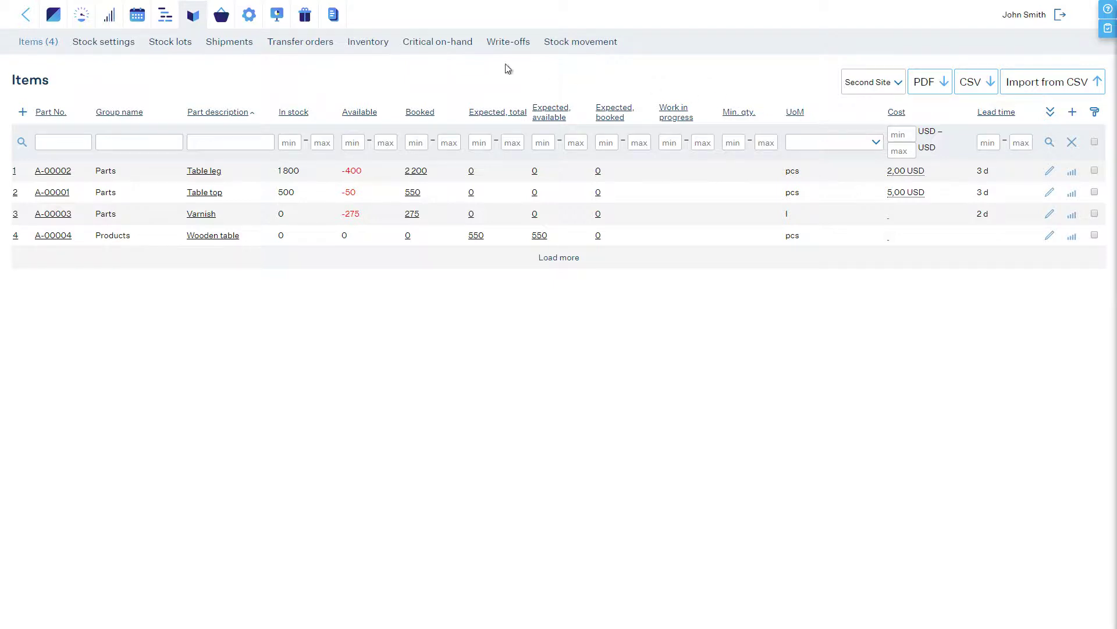
# View the inventory valuation table for all sites combined.
pyautogui.click(368, 46)
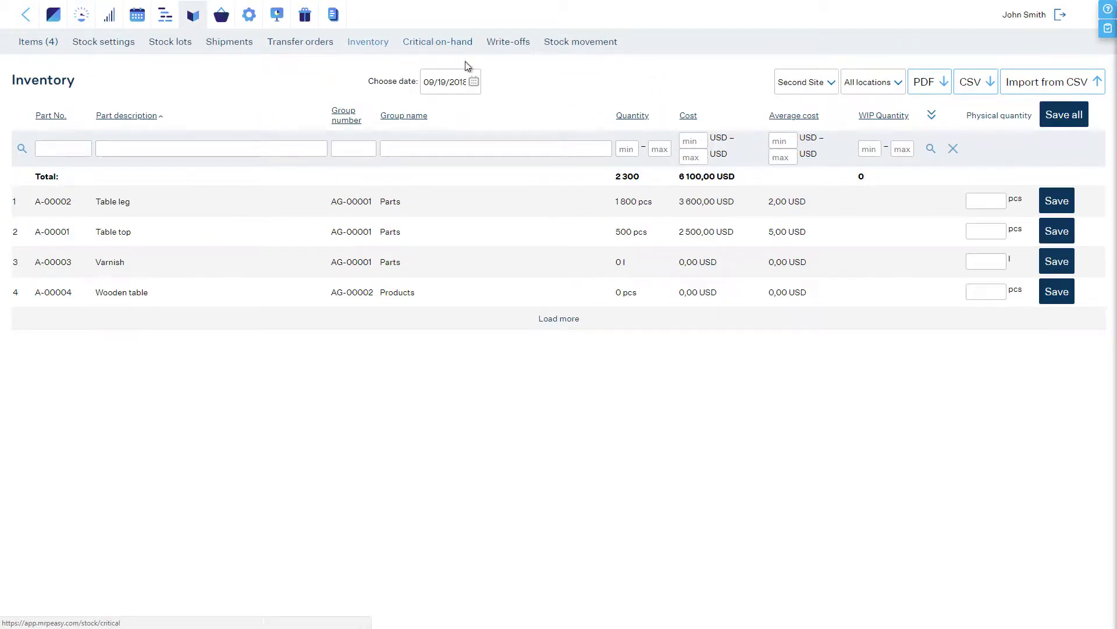
pyautogui.click(793, 89)
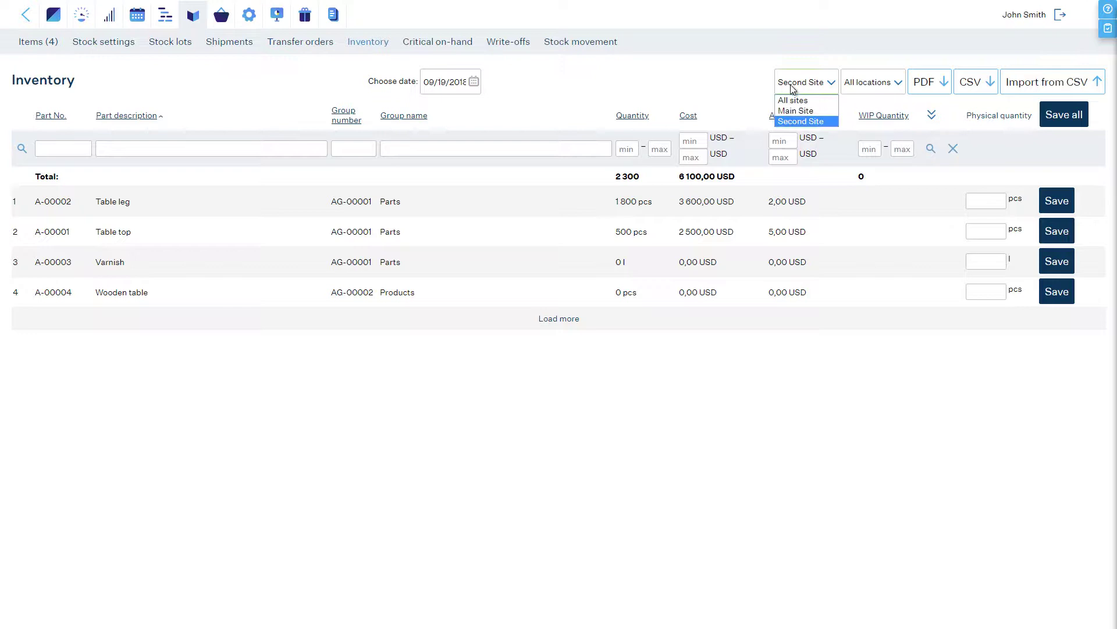
pyautogui.click(793, 99)
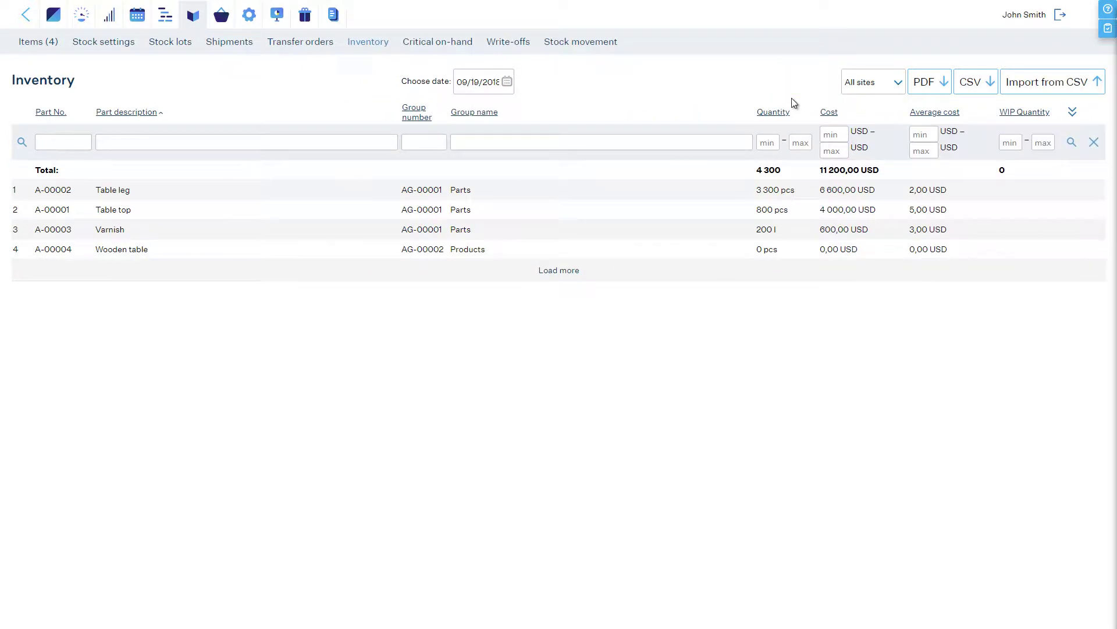
# Limit the stock movement report to Main Site and show its purchases detail.
pyautogui.click(584, 45)
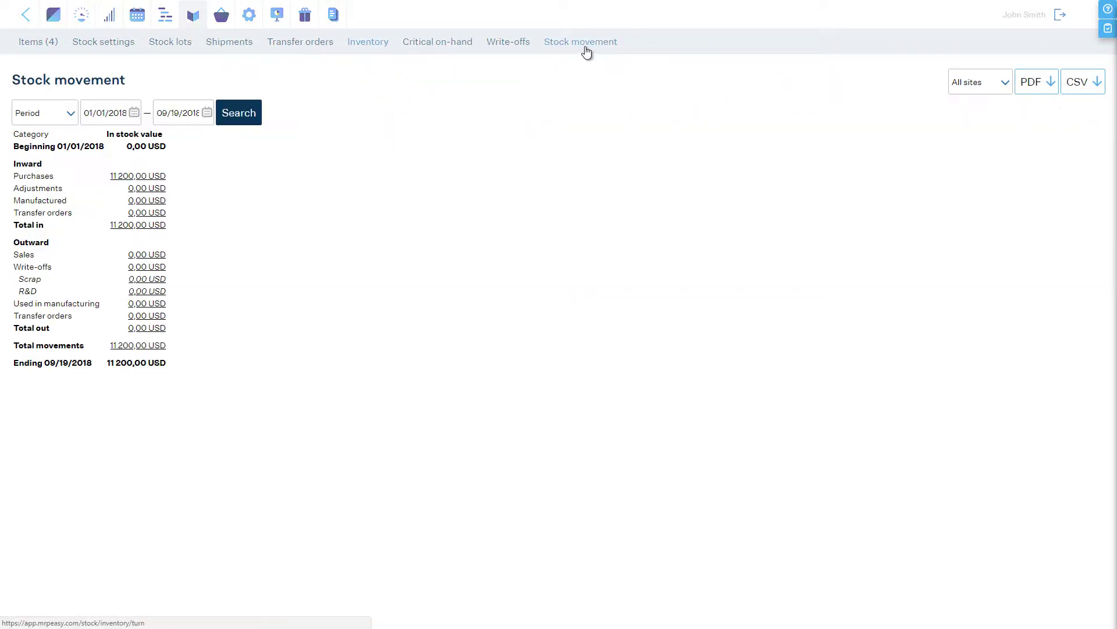
pyautogui.click(981, 86)
pyautogui.click(974, 110)
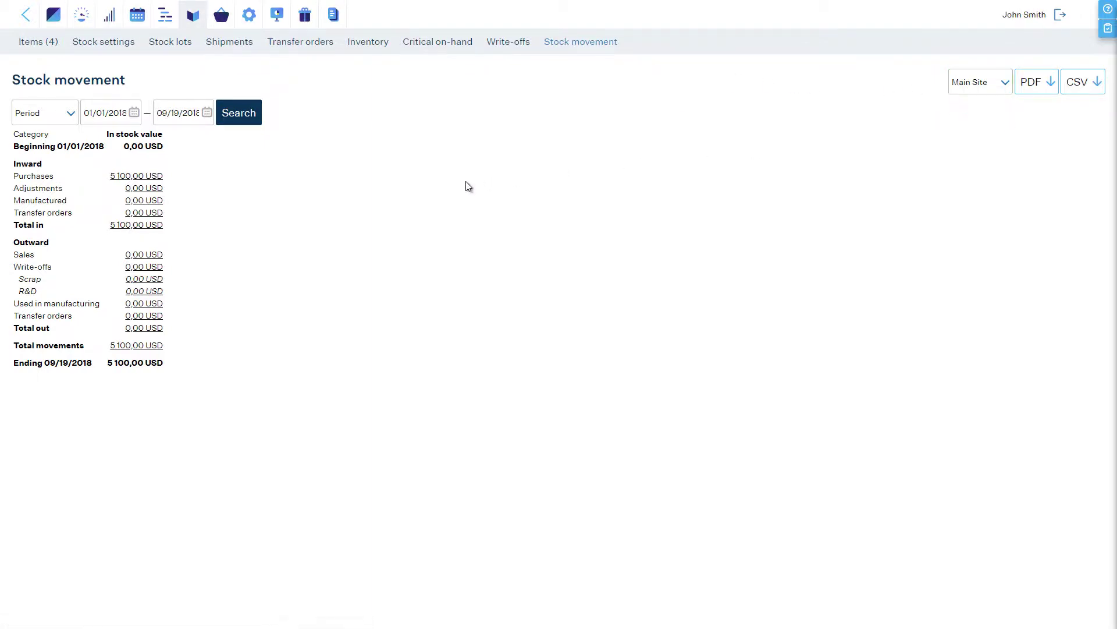
pyautogui.click(134, 176)
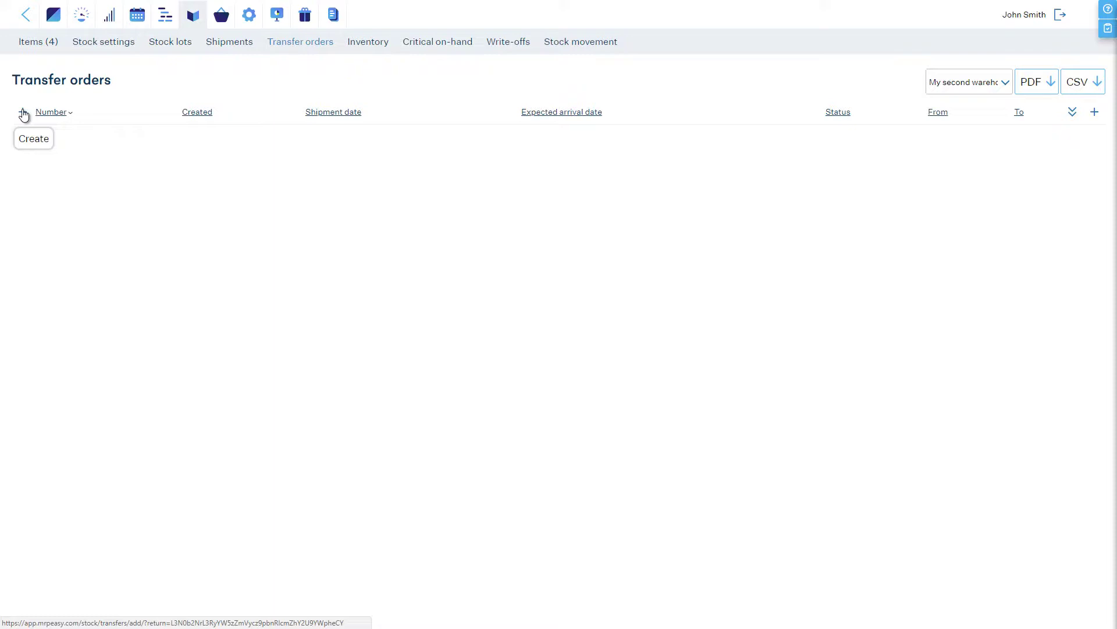
# Start a transfer order from My main warehouse to My second warehouse, shipping 08/27/2018, arriving 08/29/2018.
pyautogui.click(23, 112)
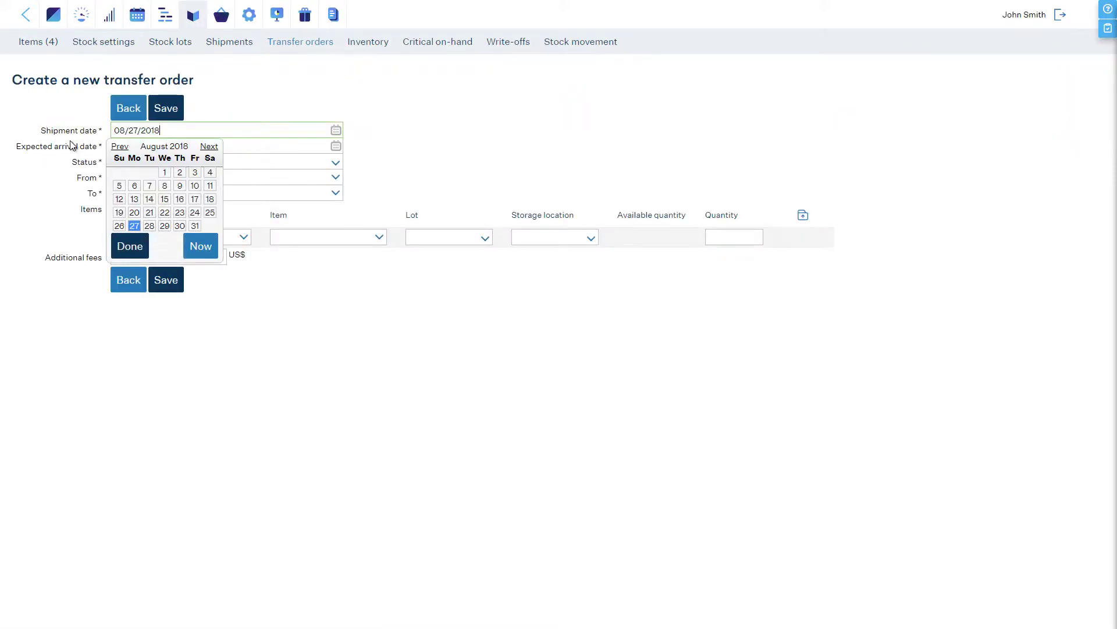
pyautogui.click(134, 227)
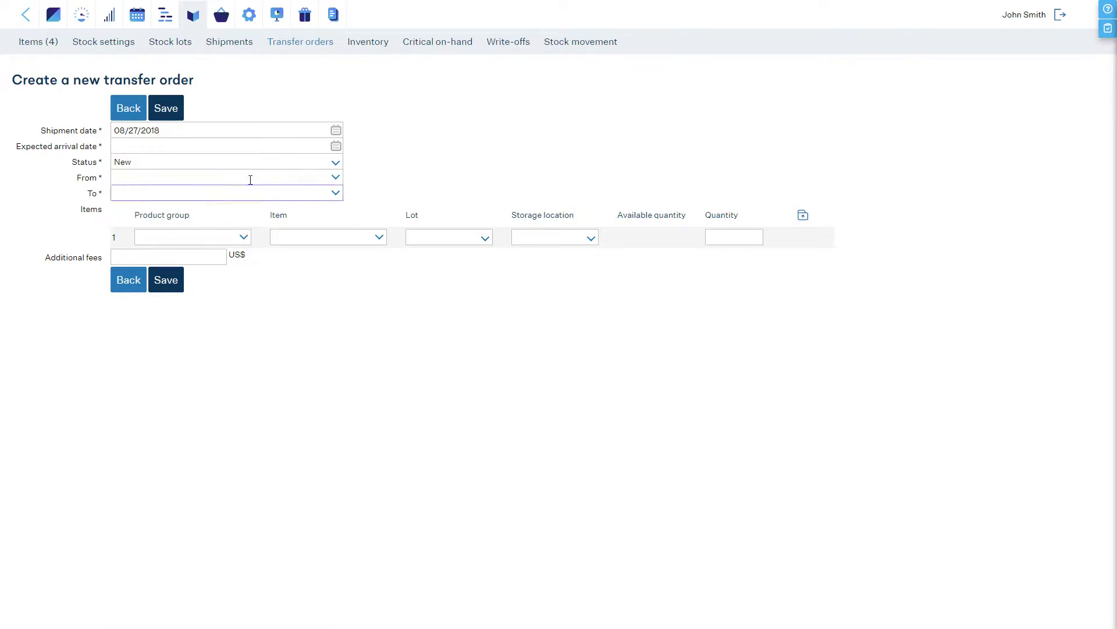
pyautogui.click(335, 146)
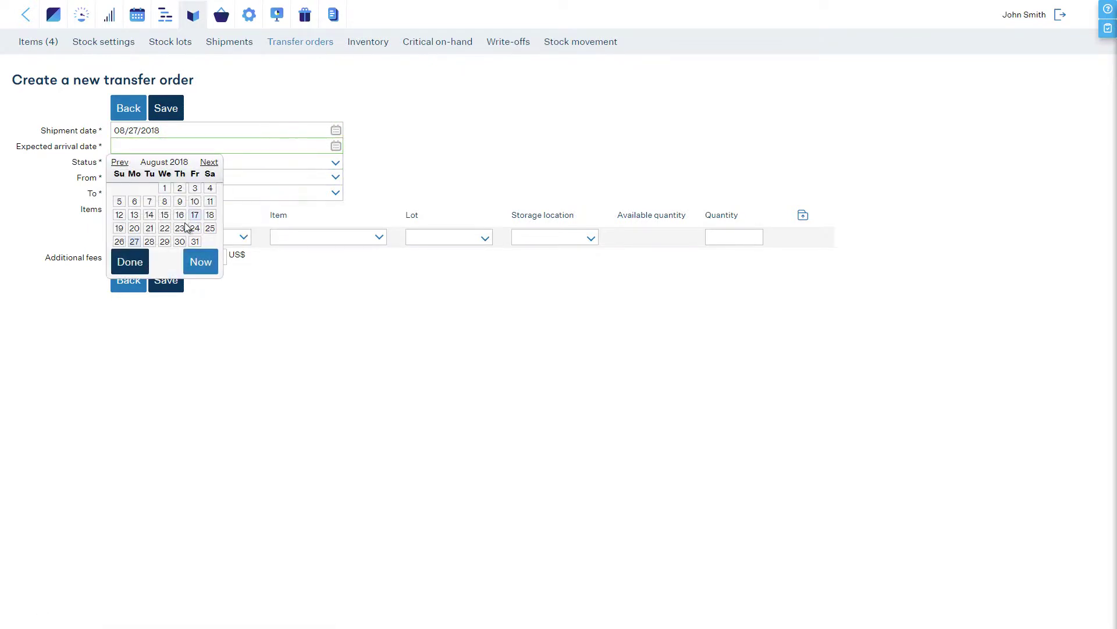
pyautogui.click(165, 241)
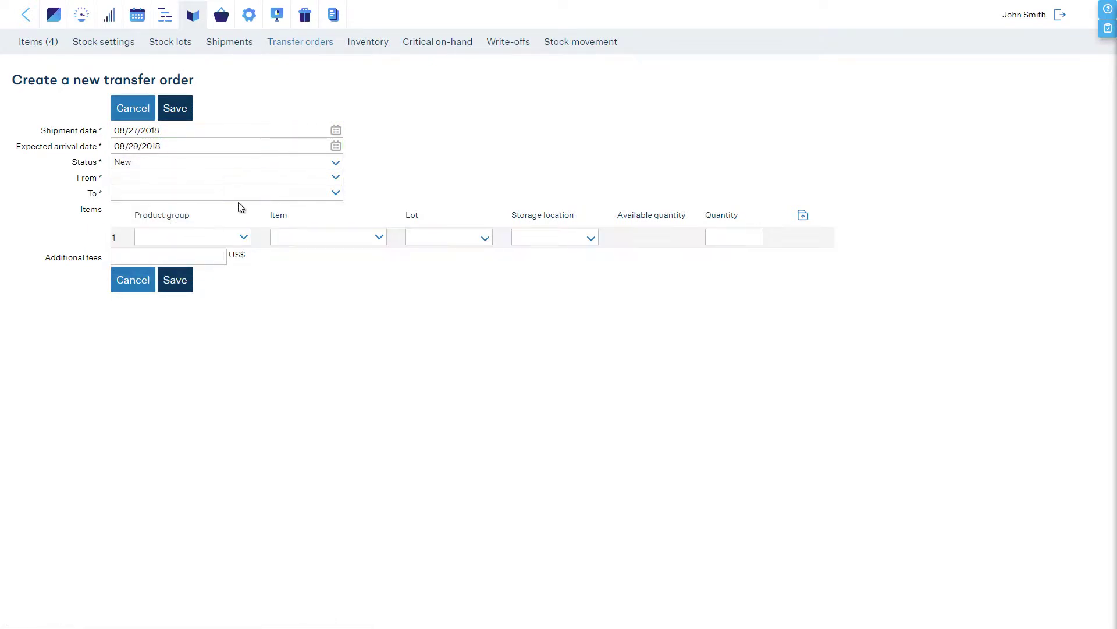
pyautogui.click(336, 177)
pyautogui.click(317, 192)
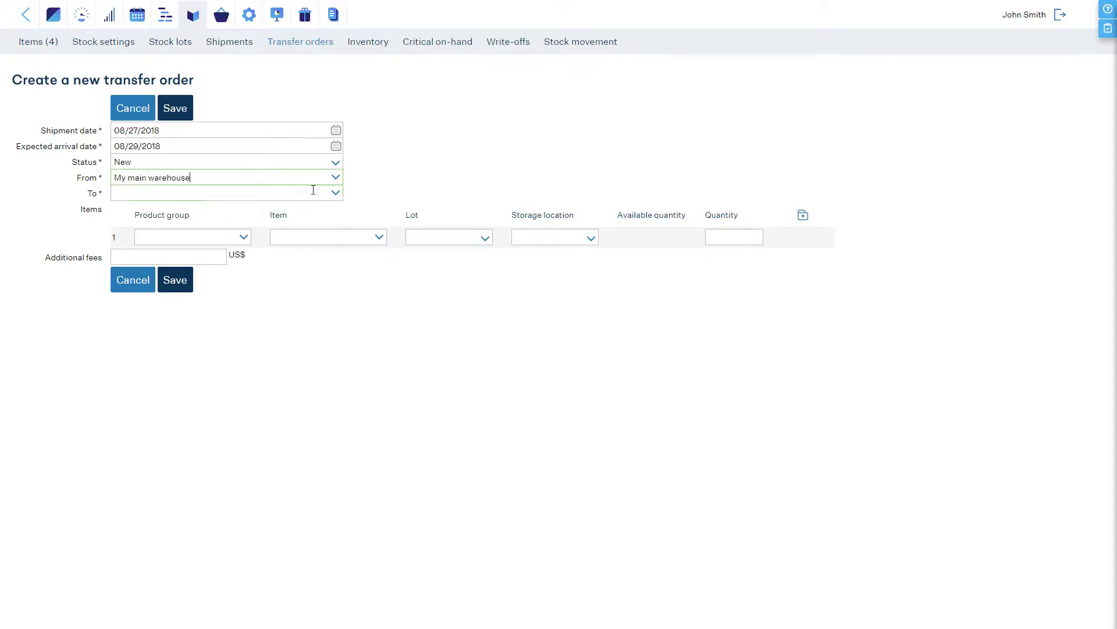
pyautogui.click(336, 192)
pyautogui.click(285, 221)
# Add 25 l of Varnish to the transfer and save it as TO-00001.
pyautogui.click(378, 238)
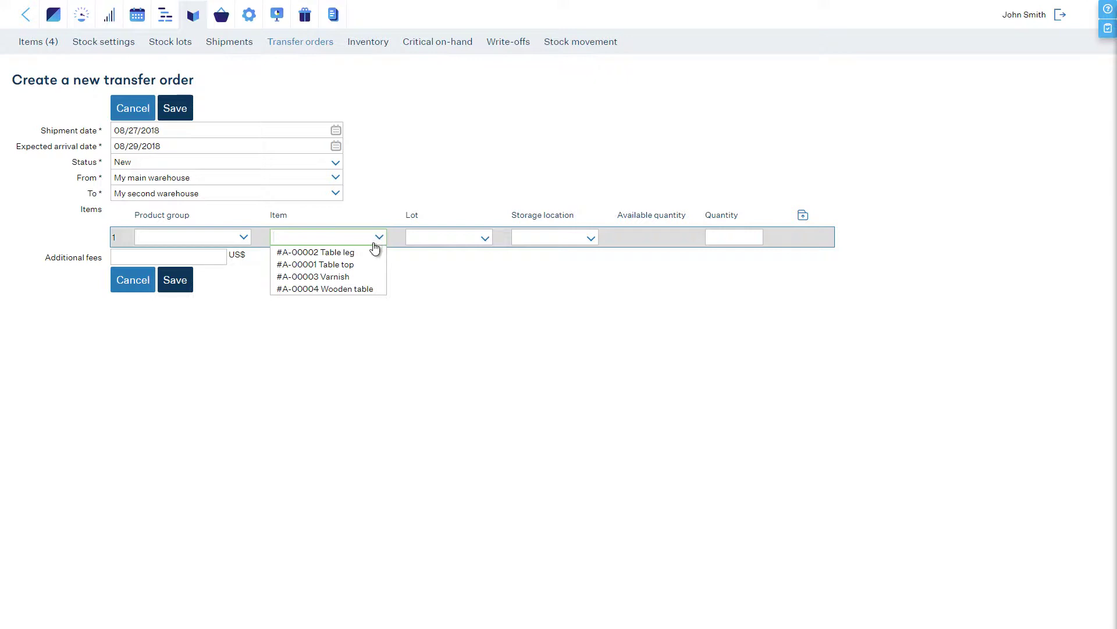
pyautogui.click(371, 275)
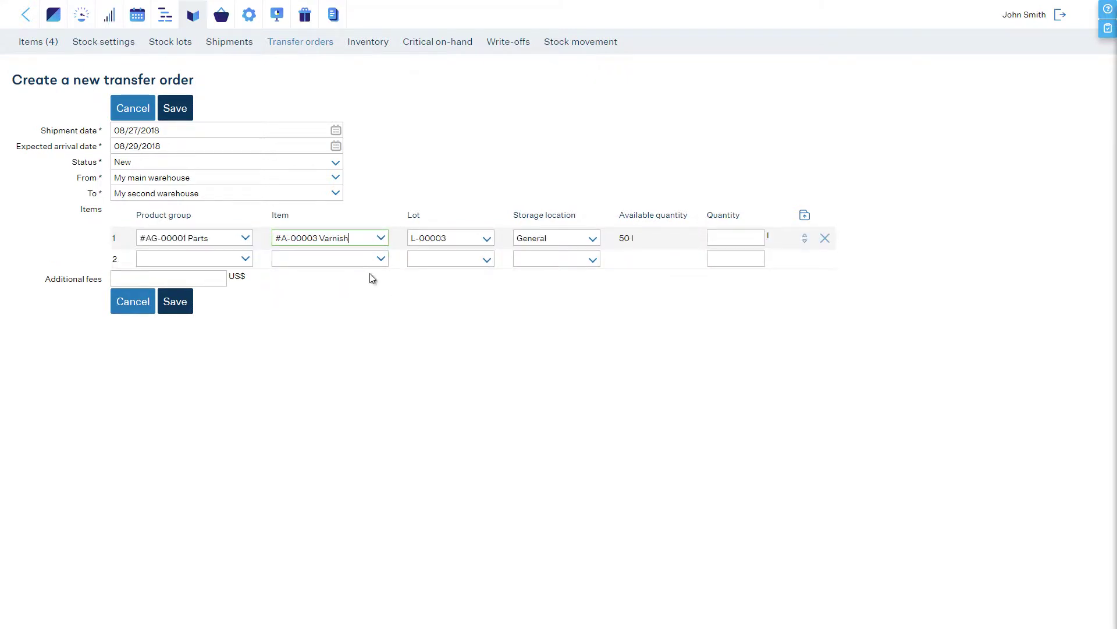
pyautogui.click(725, 237)
pyautogui.write('25')
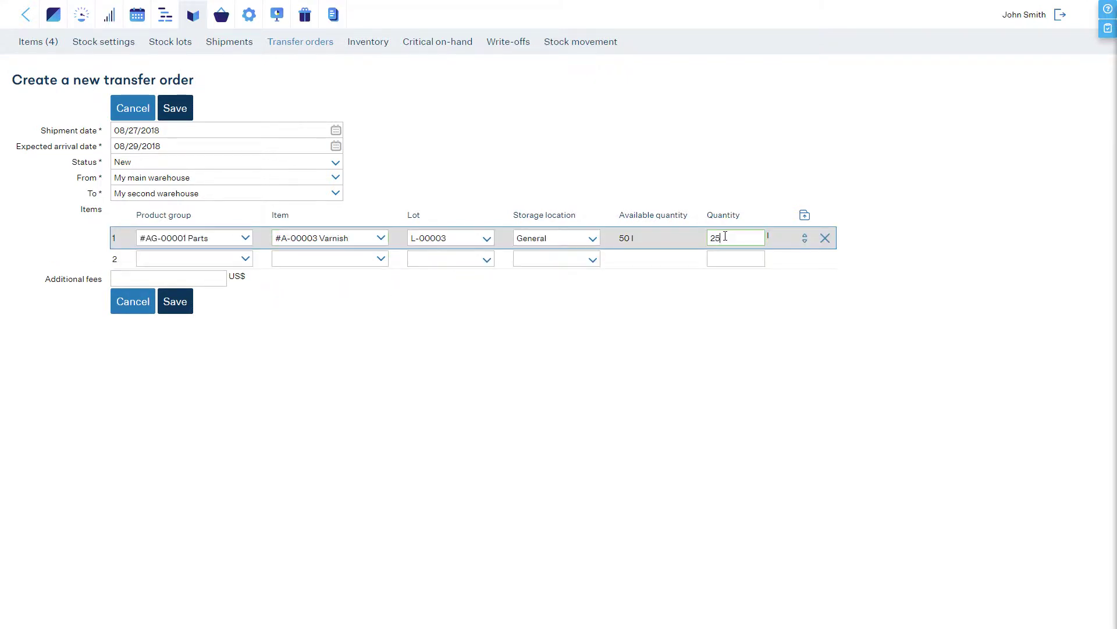
pyautogui.click(183, 307)
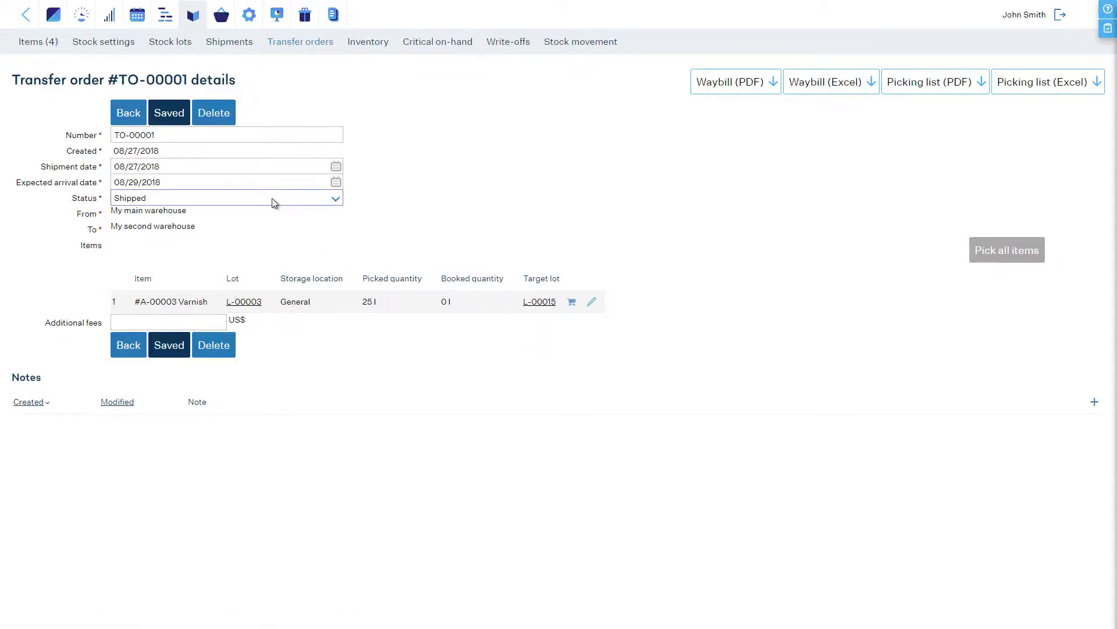
# Set TO-00001 to Received with 100,00 additional fees and save it.
pyautogui.click(274, 199)
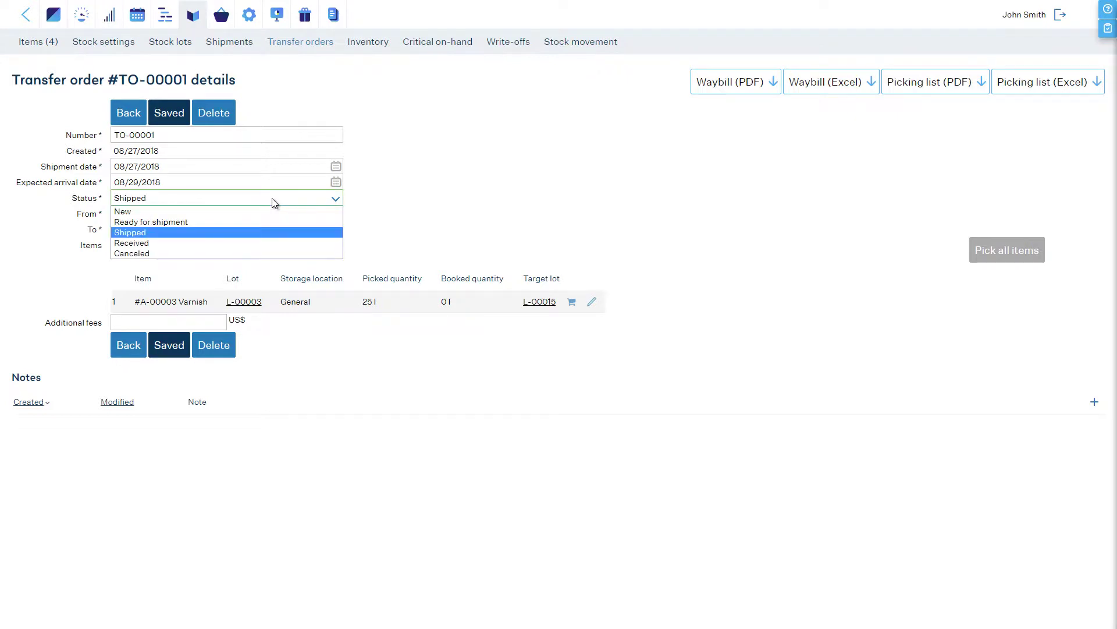
pyautogui.click(250, 244)
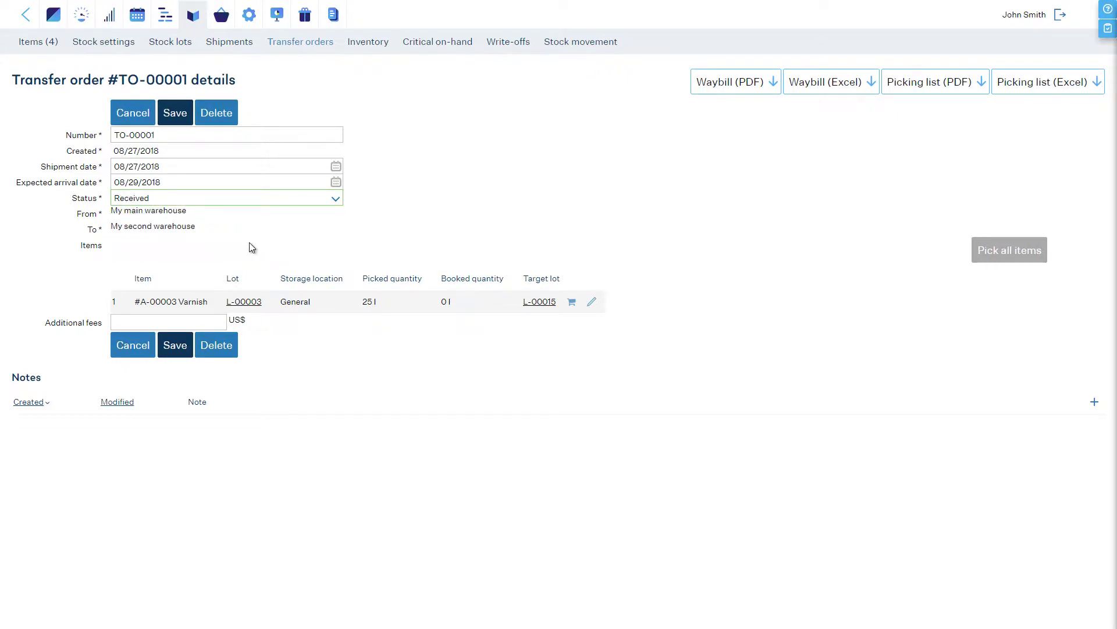
pyautogui.click(191, 321)
pyautogui.click(175, 345)
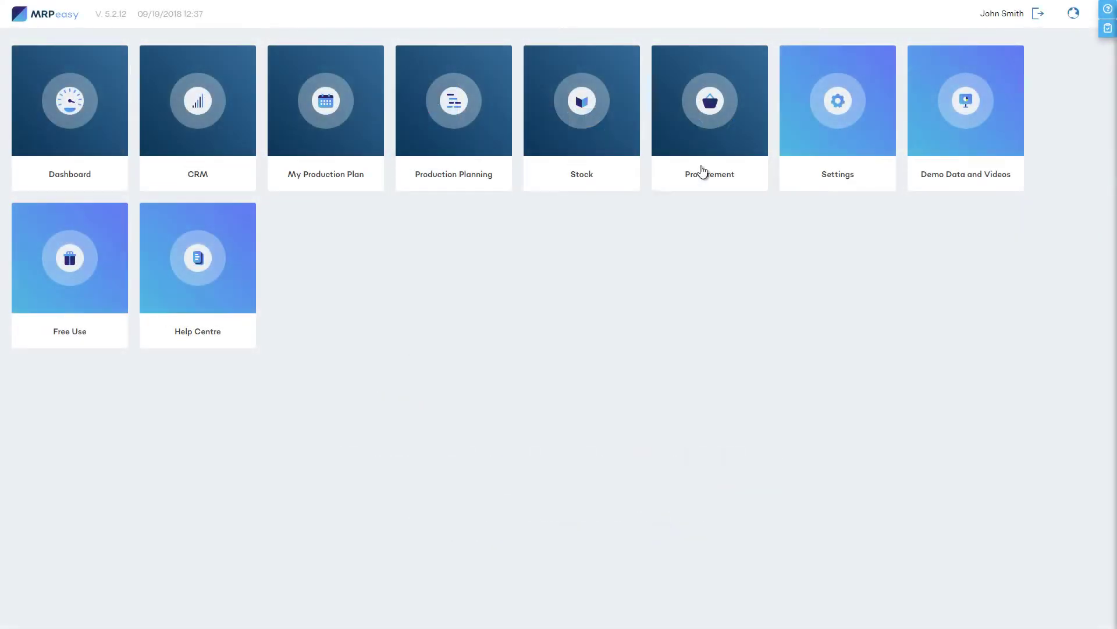
# Start a new Wood Inc. purchase order with a 100 pcs Table leg line at Main Site.
pyautogui.click(720, 120)
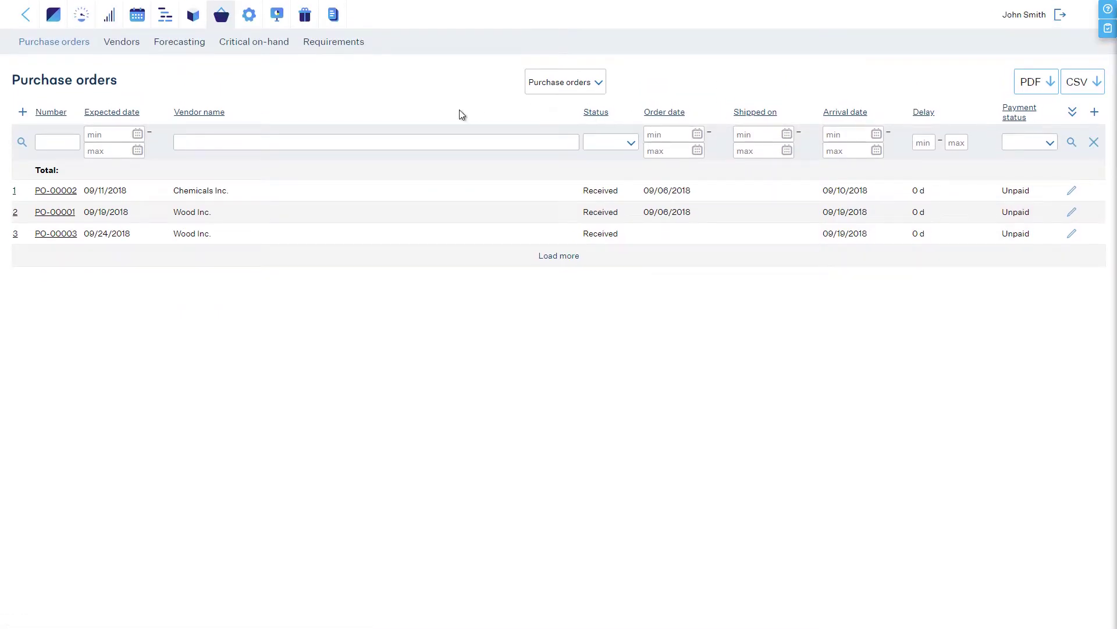
pyautogui.click(23, 112)
pyautogui.click(244, 238)
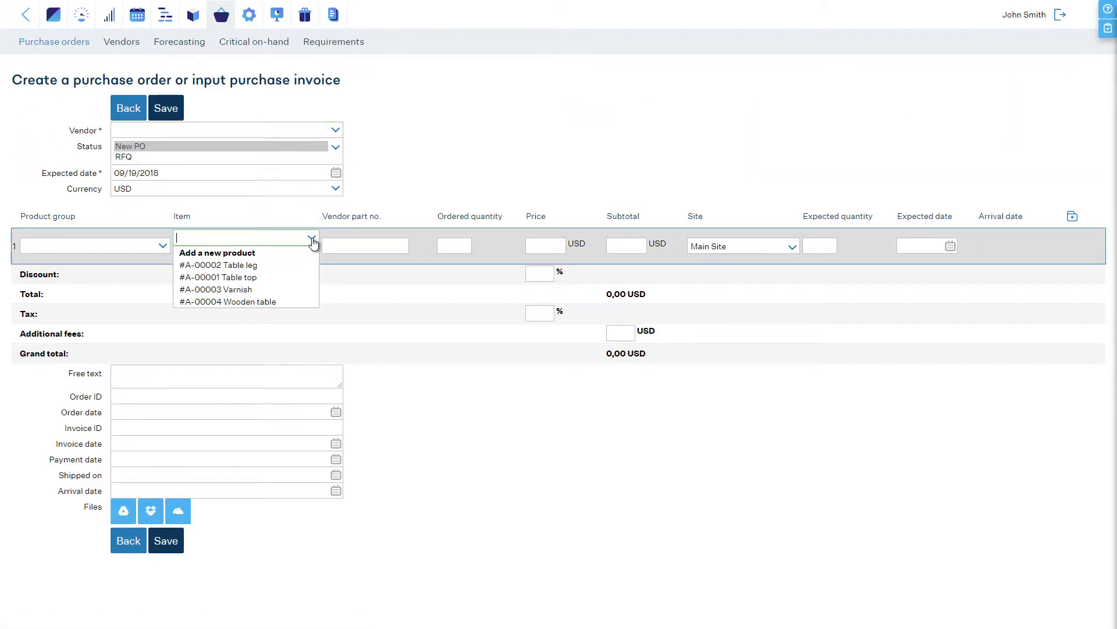
pyautogui.click(305, 262)
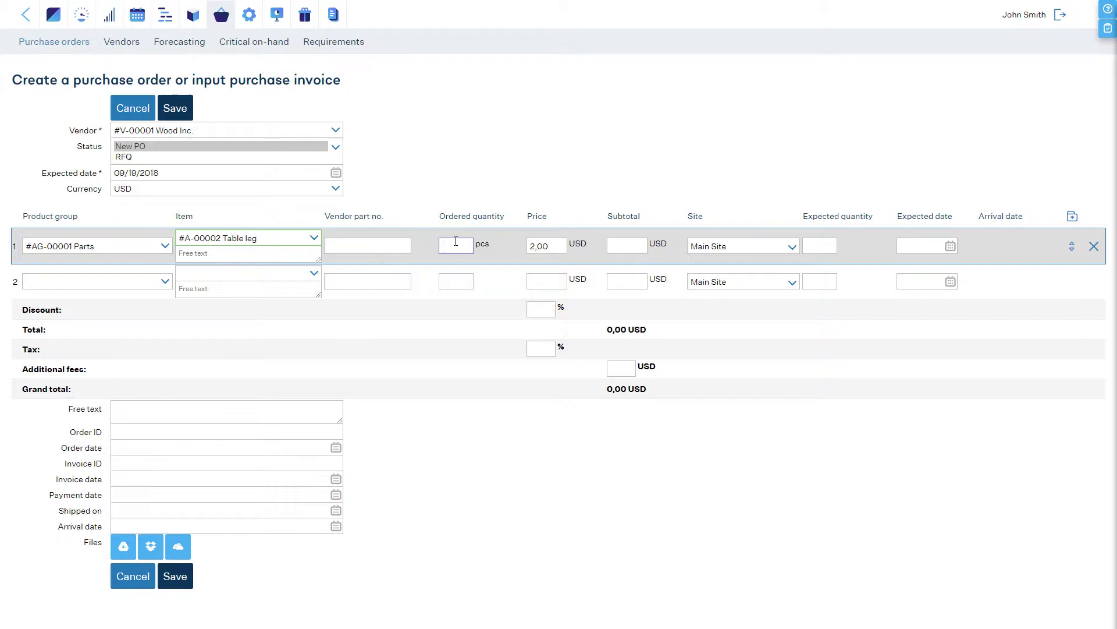
pyautogui.click(456, 244)
pyautogui.write('100')
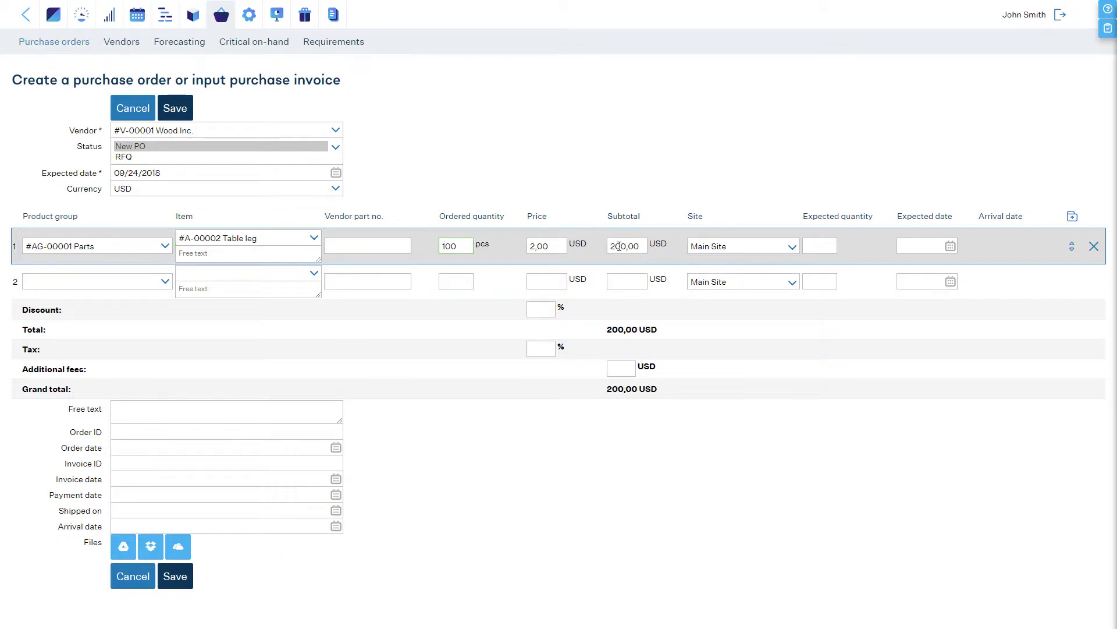
pyautogui.click(767, 247)
pyautogui.click(783, 247)
# Add a second Table leg line of 250 pcs assigned to Second Site.
pyautogui.click(311, 277)
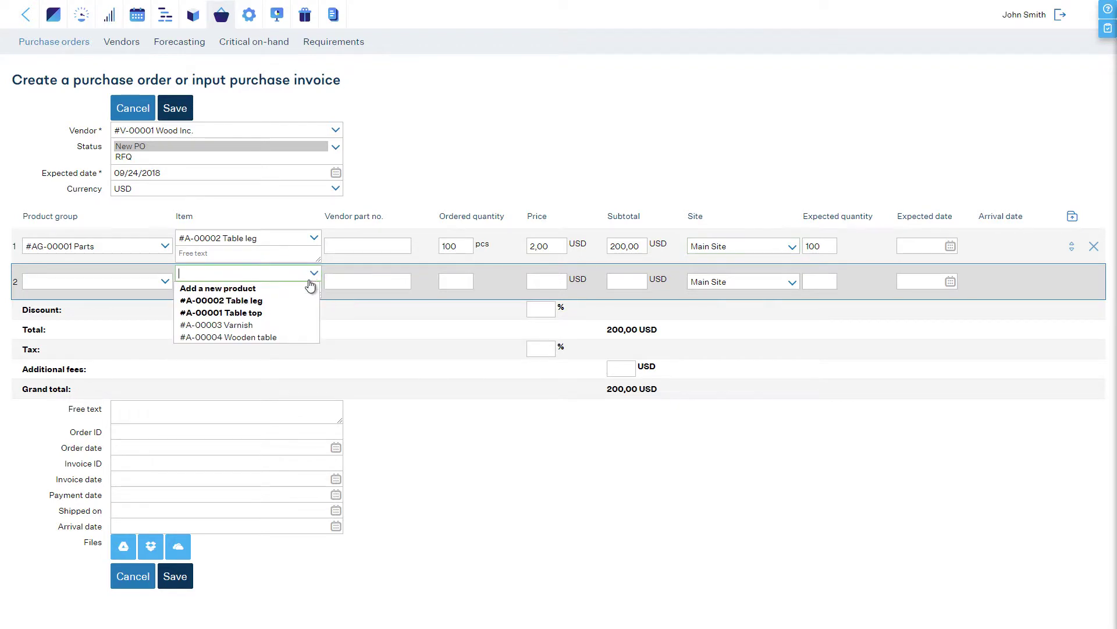
pyautogui.click(294, 300)
pyautogui.click(460, 286)
pyautogui.write('2')
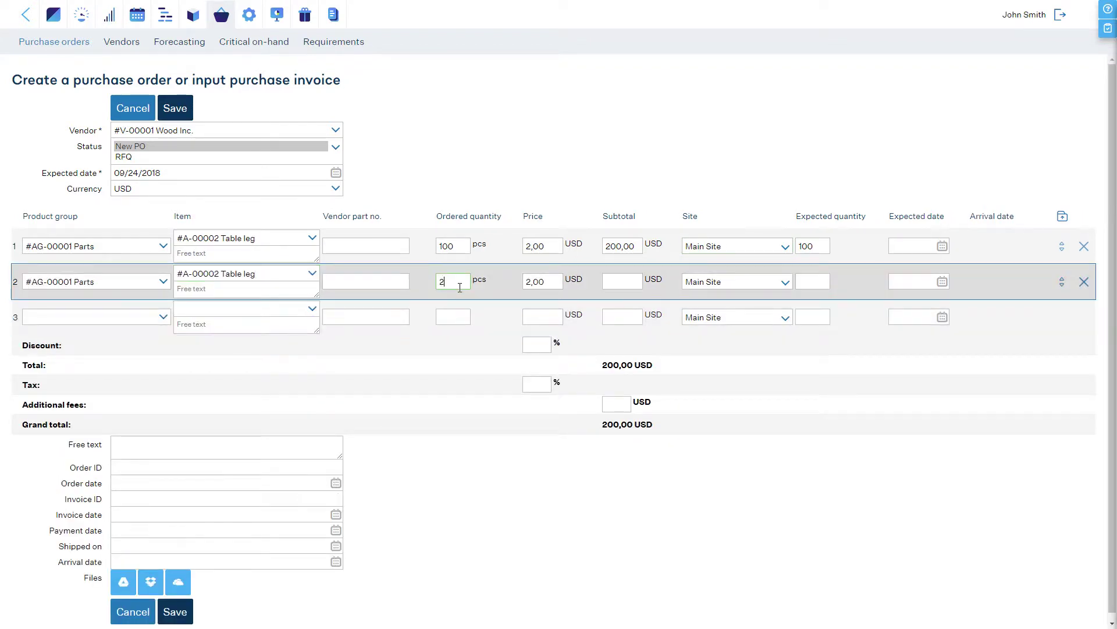
pyautogui.write('50')
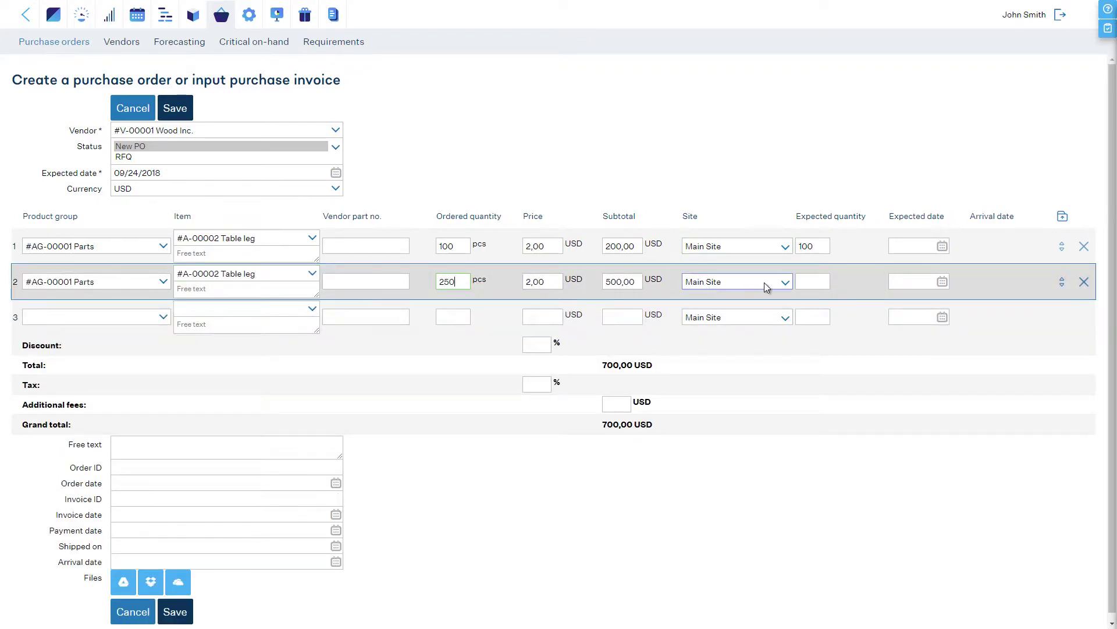
pyautogui.click(764, 281)
pyautogui.click(738, 305)
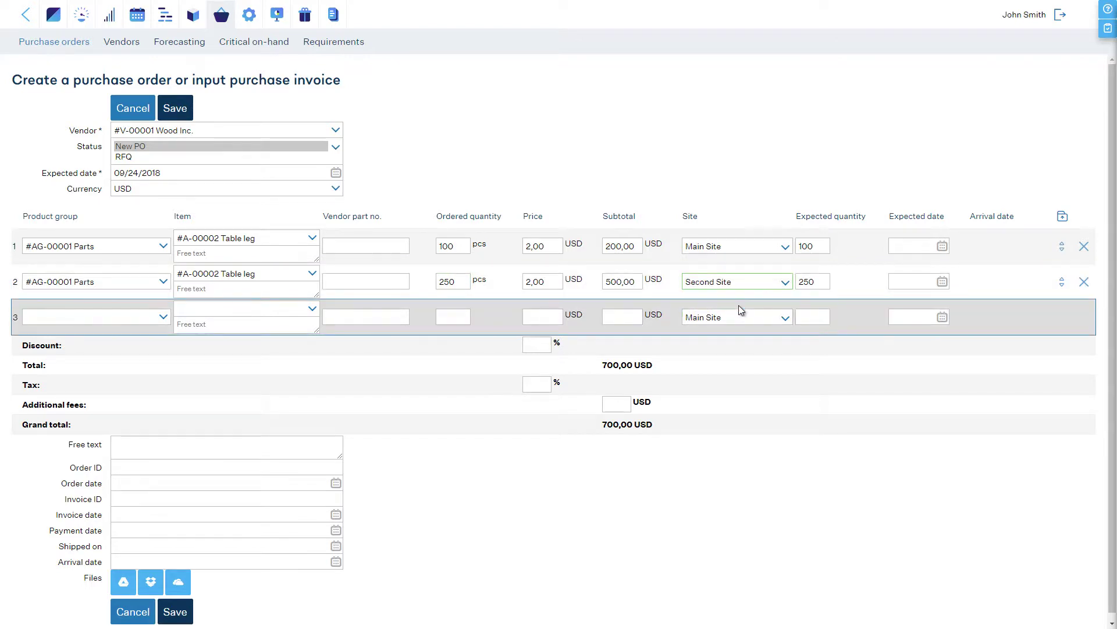
# Save purchase order PO-00004 and list only Second Site manufacturing orders MO-00003 to MO-00005.
pyautogui.click(181, 112)
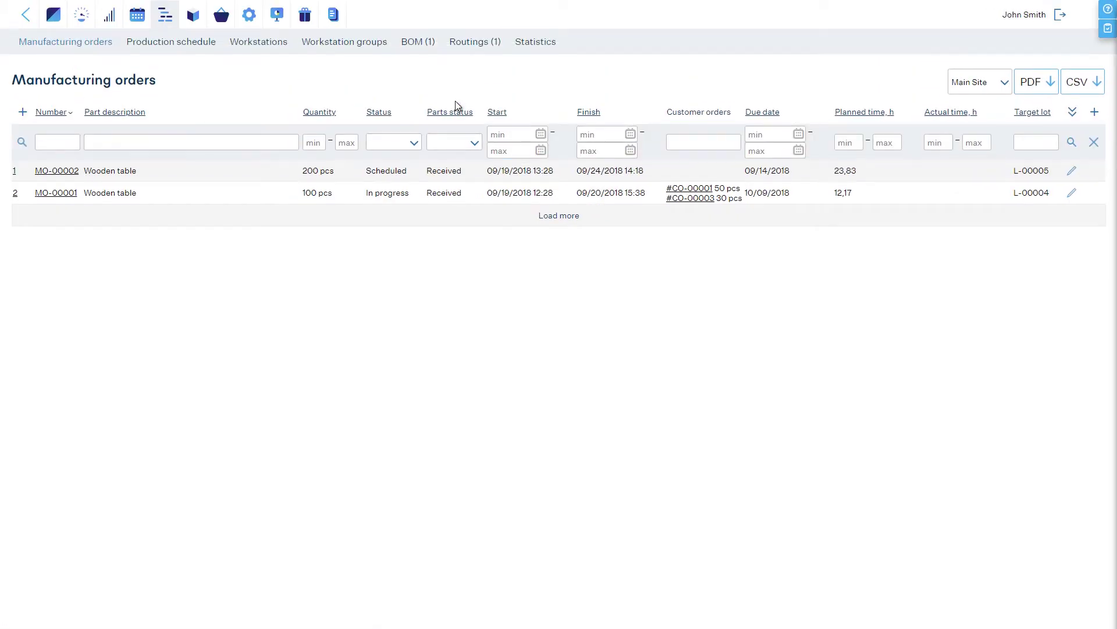
pyautogui.click(969, 89)
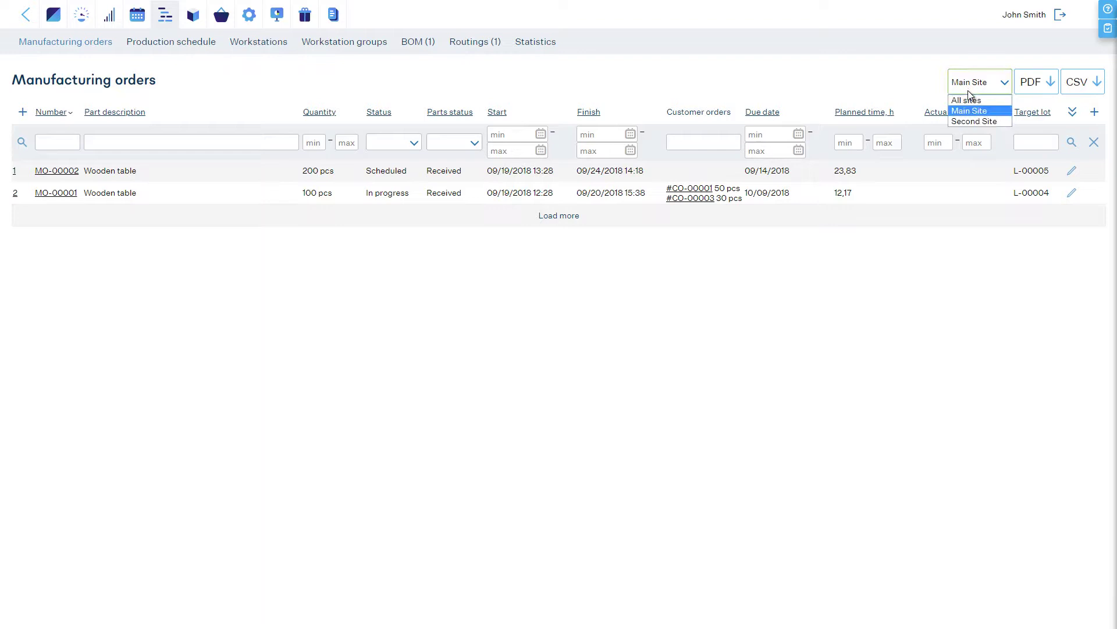
pyautogui.click(966, 120)
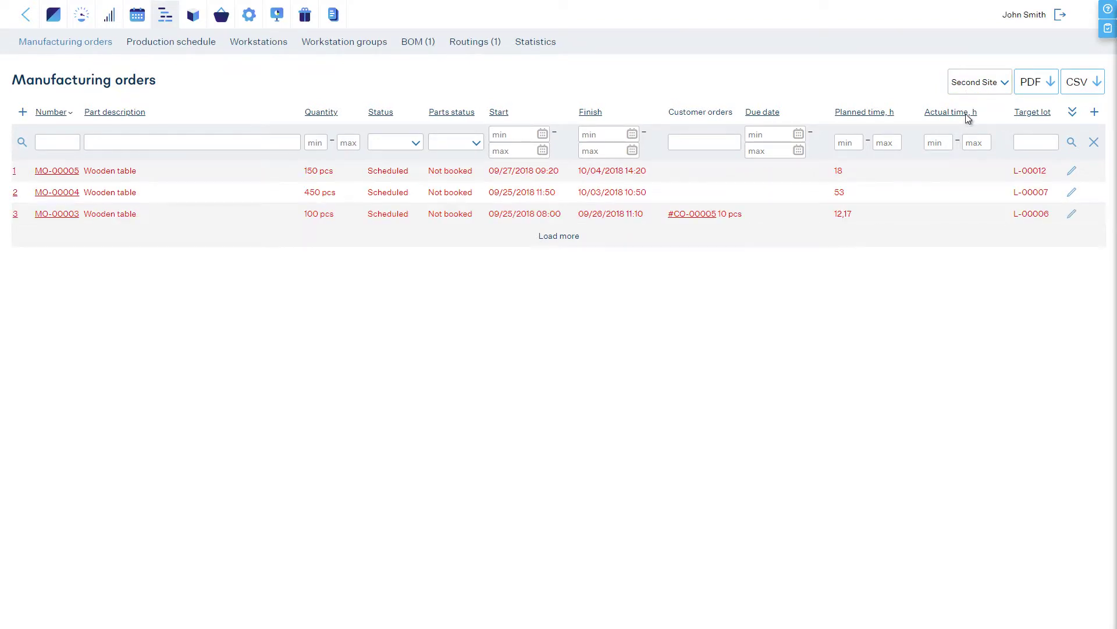
pyautogui.click(978, 90)
pyautogui.click(967, 98)
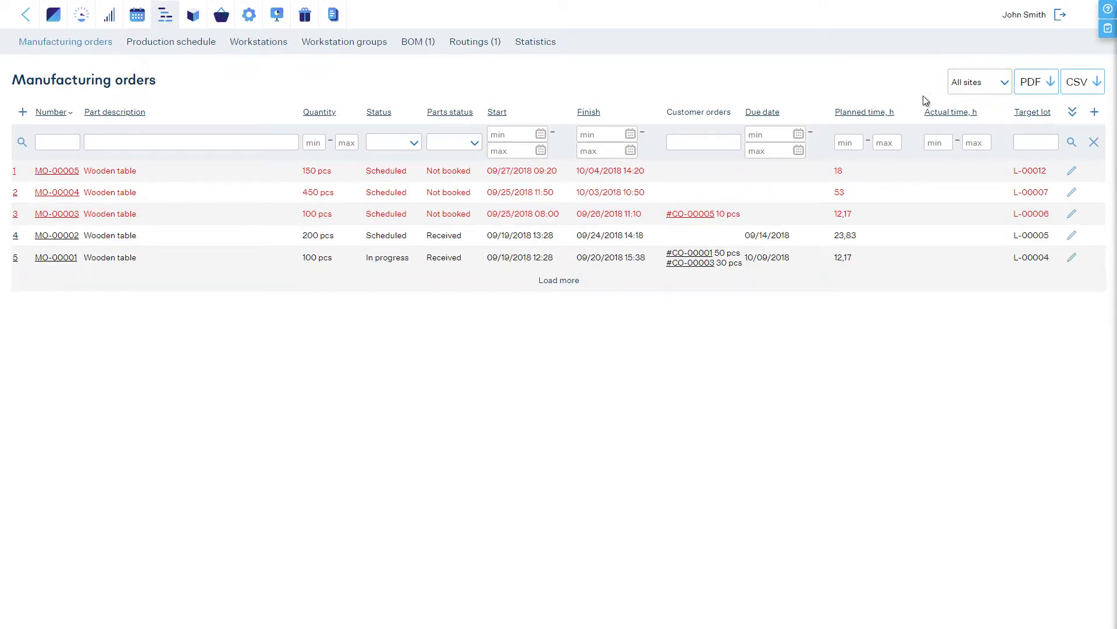
pyautogui.click(178, 38)
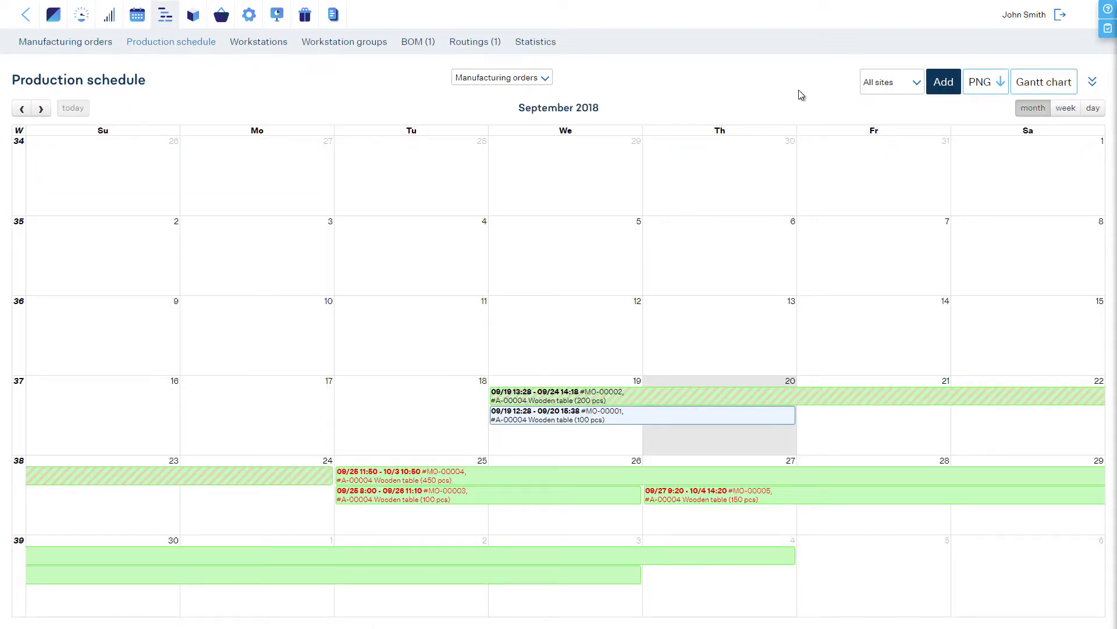
pyautogui.click(886, 92)
pyautogui.click(889, 93)
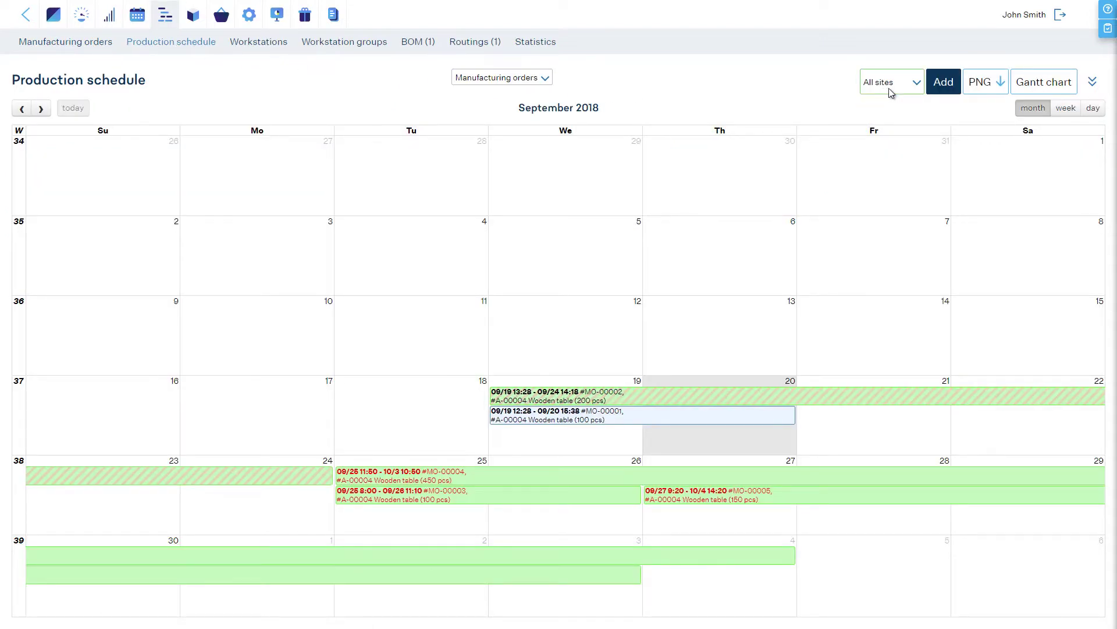
pyautogui.click(1044, 82)
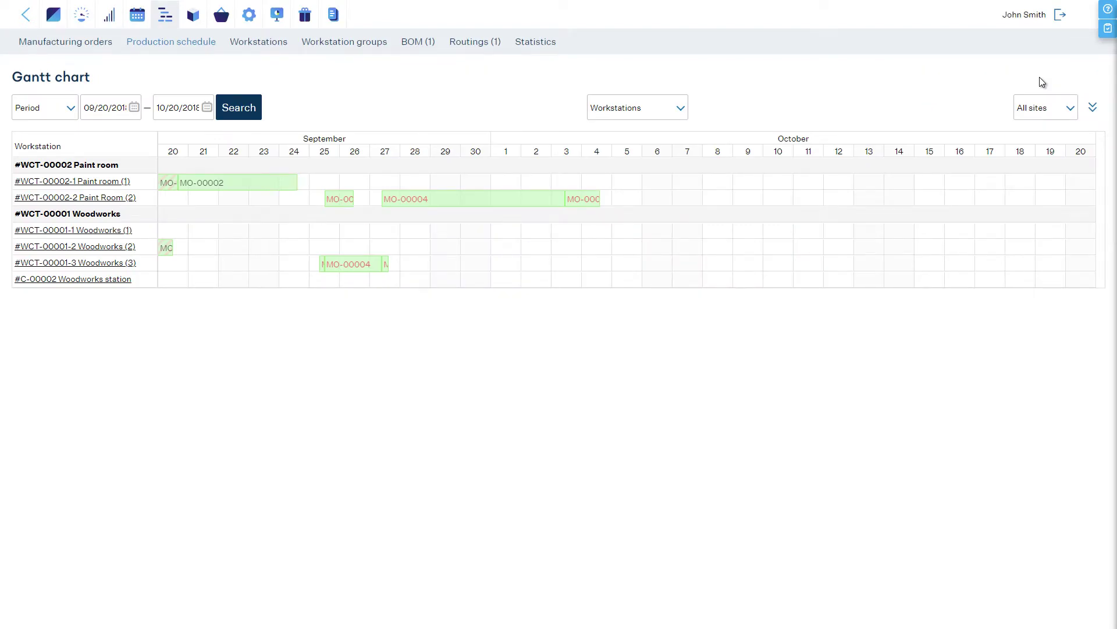
pyautogui.click(1034, 114)
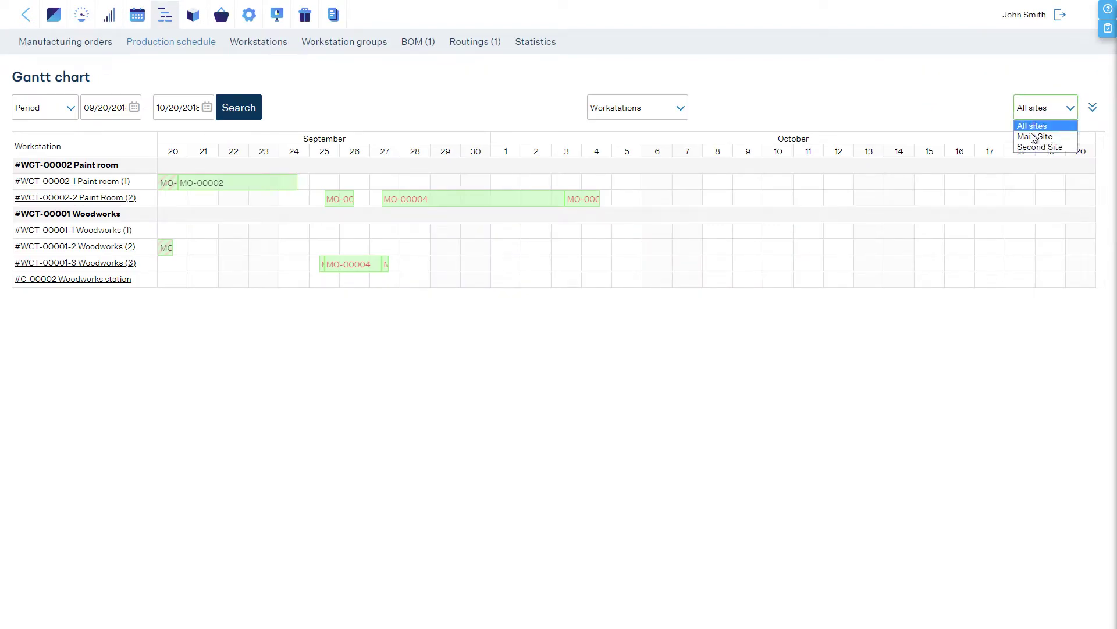
pyautogui.click(1035, 136)
pyautogui.click(1039, 117)
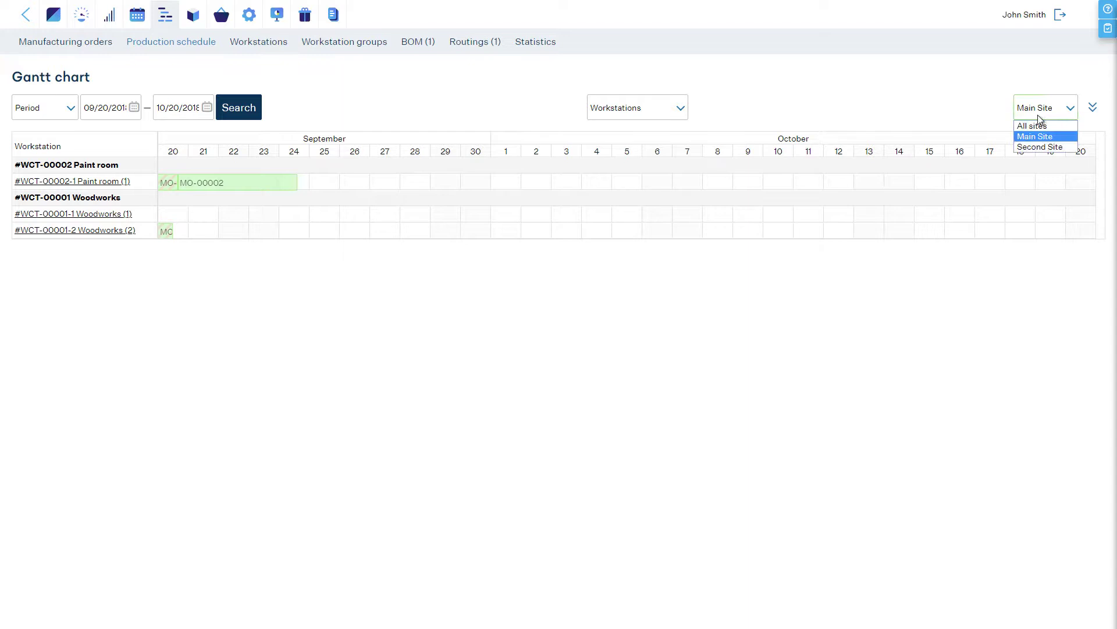
pyautogui.click(1031, 148)
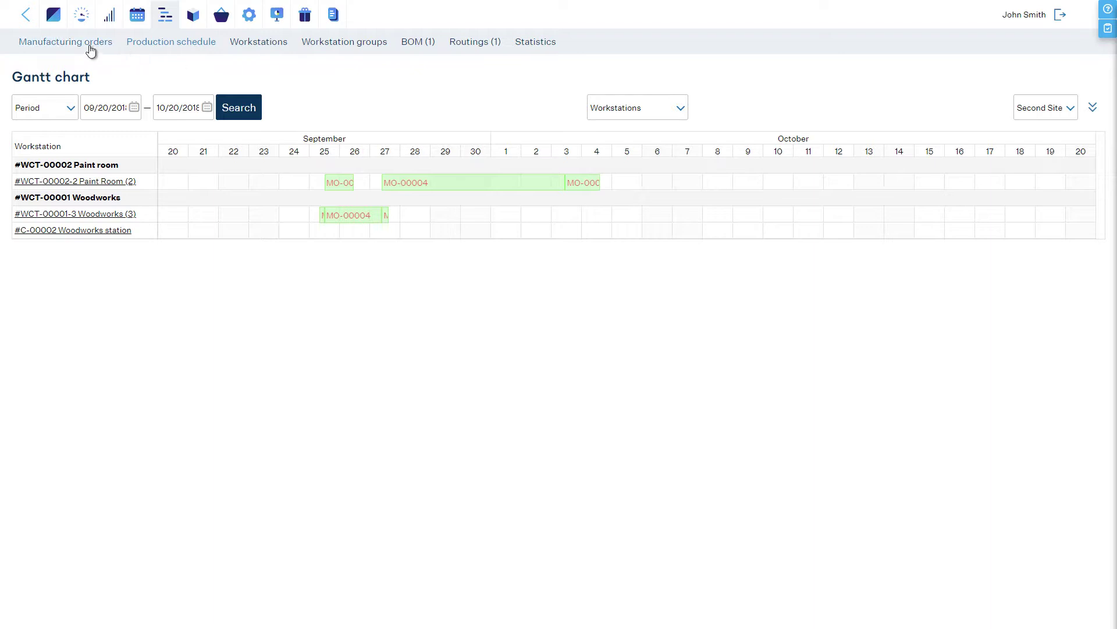
pyautogui.click(56, 49)
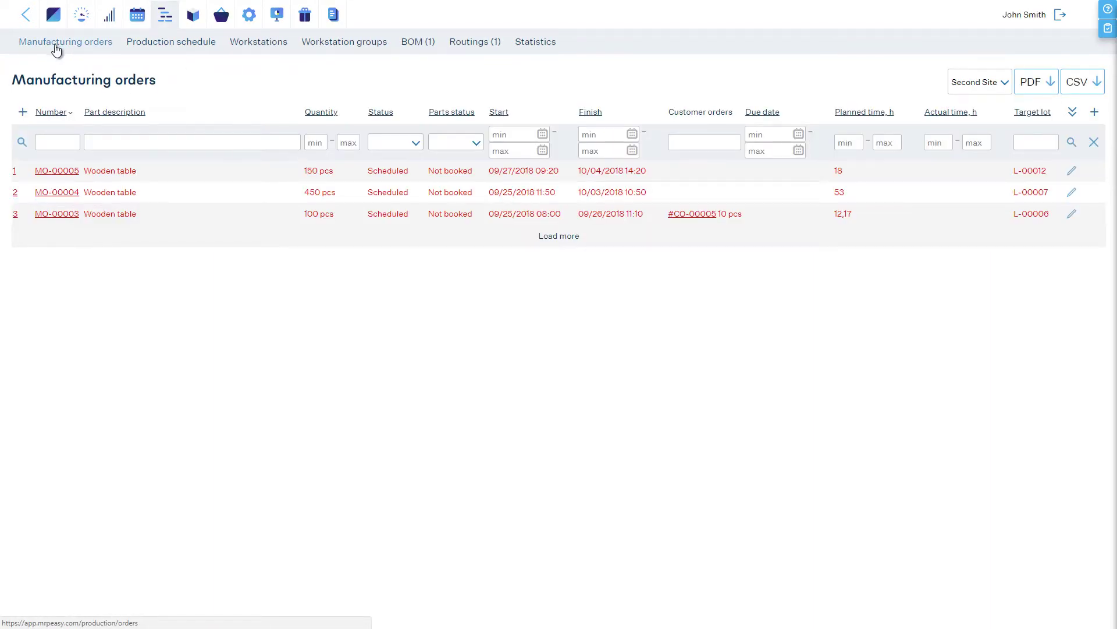
# Create manufacturing order MO-00006 for 100 pcs of Wooden table at Main Site.
pyautogui.click(24, 110)
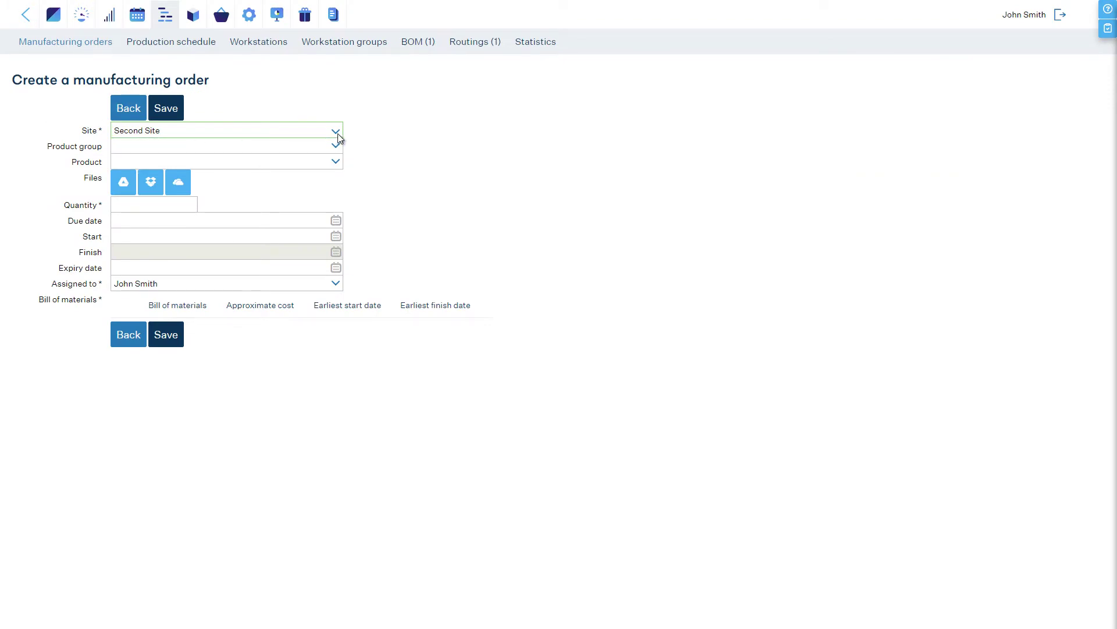
pyautogui.click(339, 137)
pyautogui.click(340, 143)
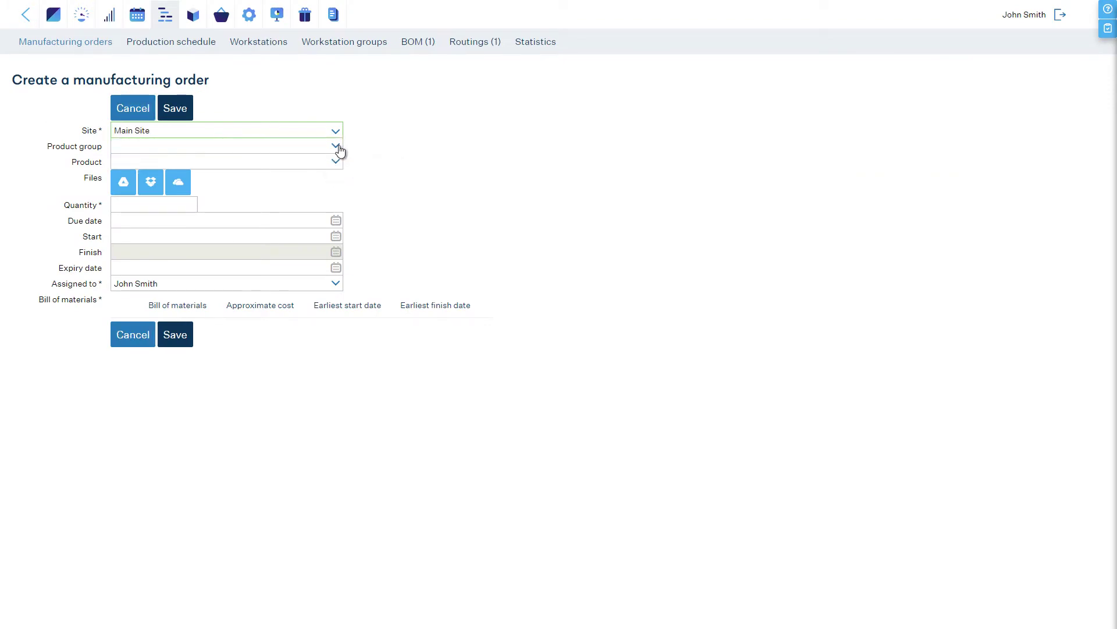
pyautogui.click(337, 162)
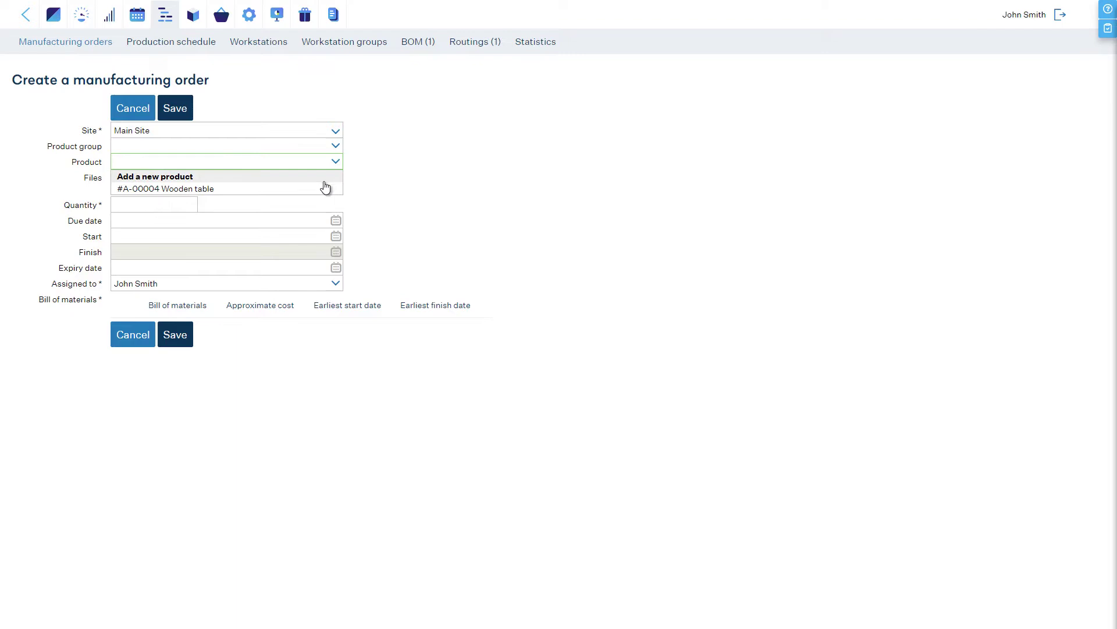
pyautogui.click(325, 188)
pyautogui.click(158, 205)
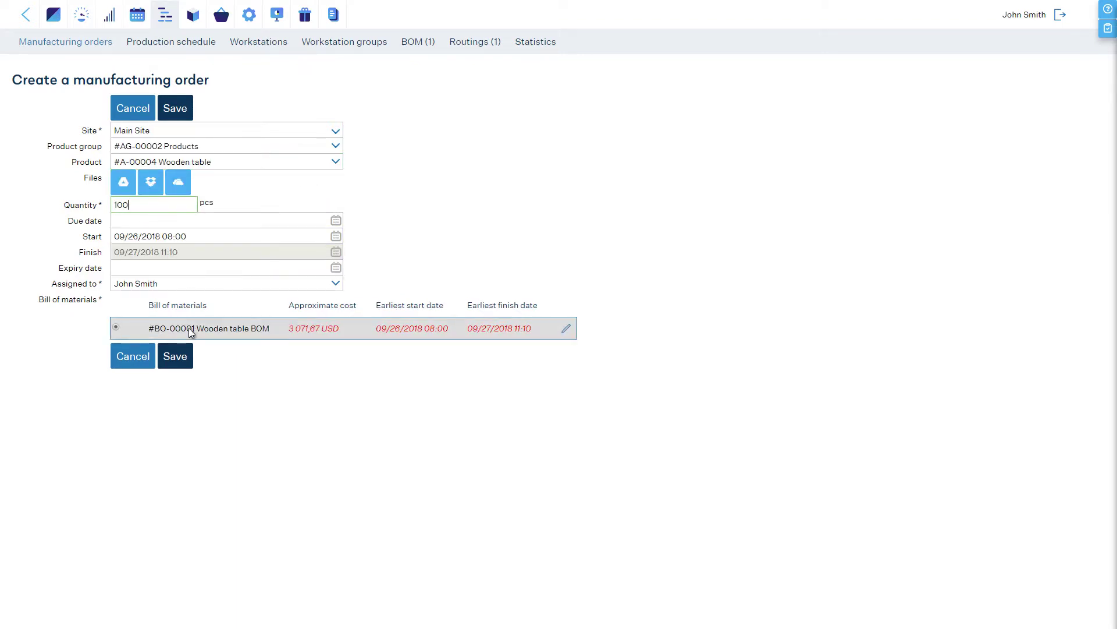
pyautogui.click(183, 357)
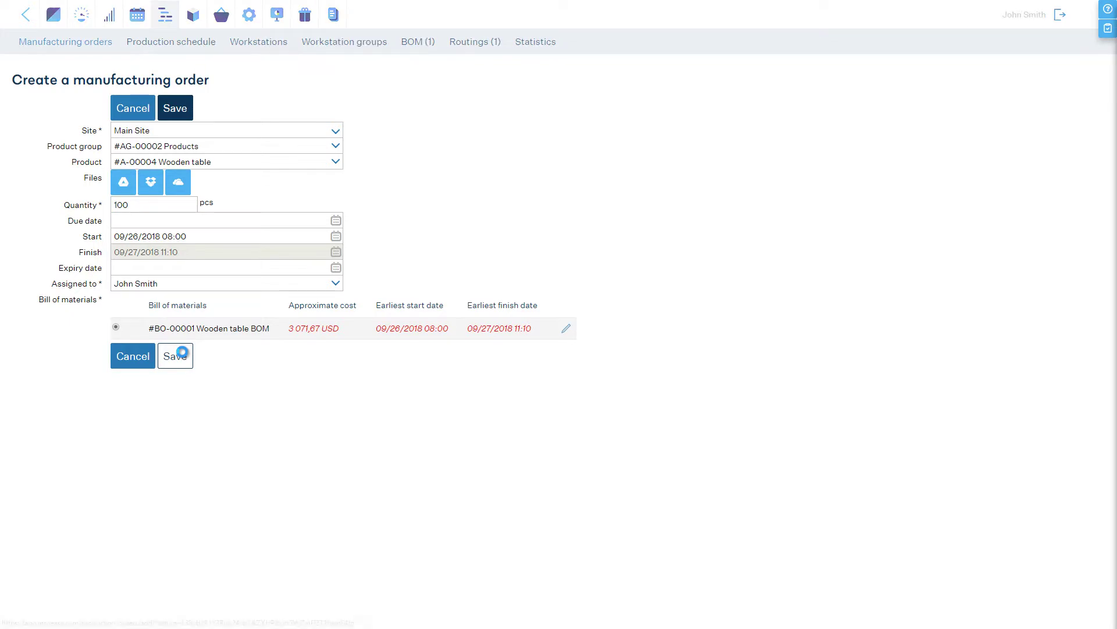
pyautogui.click(184, 356)
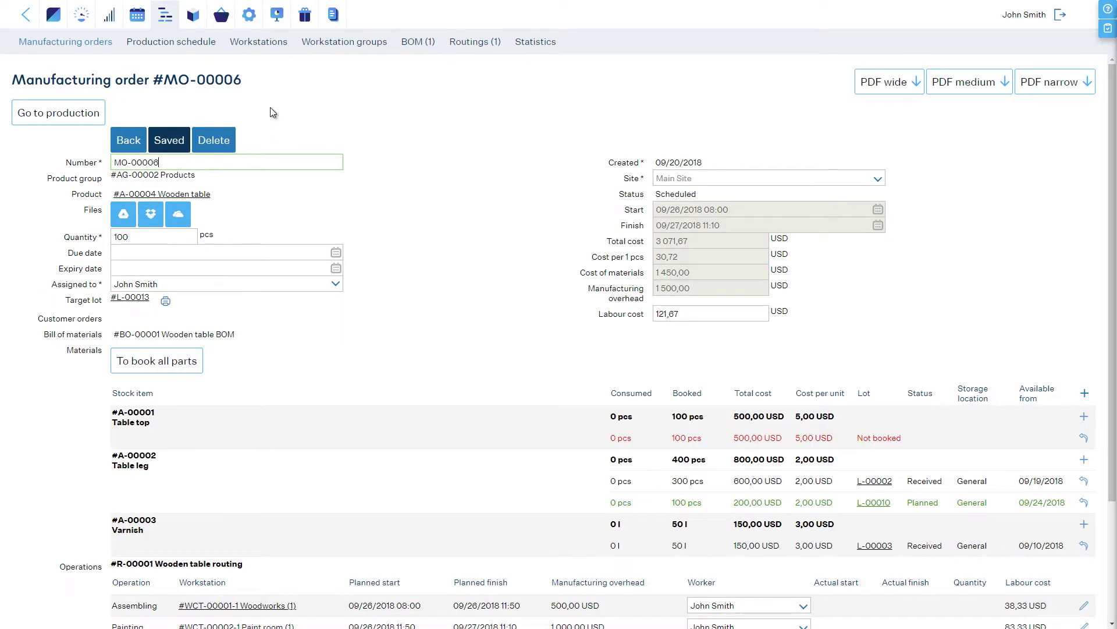
# Create a Paint room workstation 'New workstation' at Second Site, then go to customer orders.
pyautogui.click(265, 47)
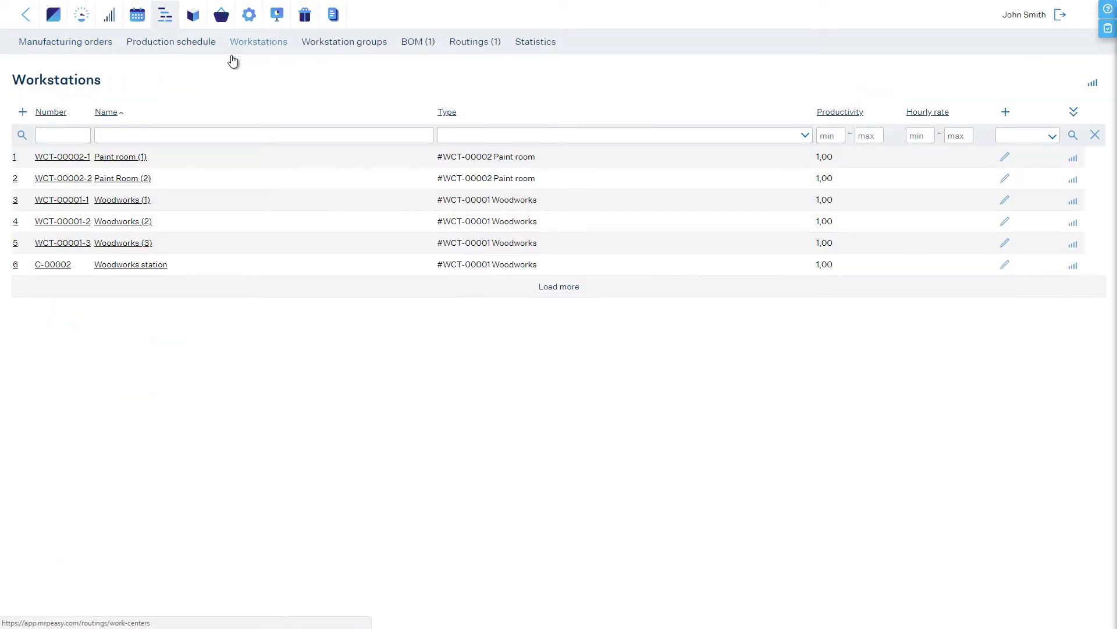
pyautogui.click(23, 111)
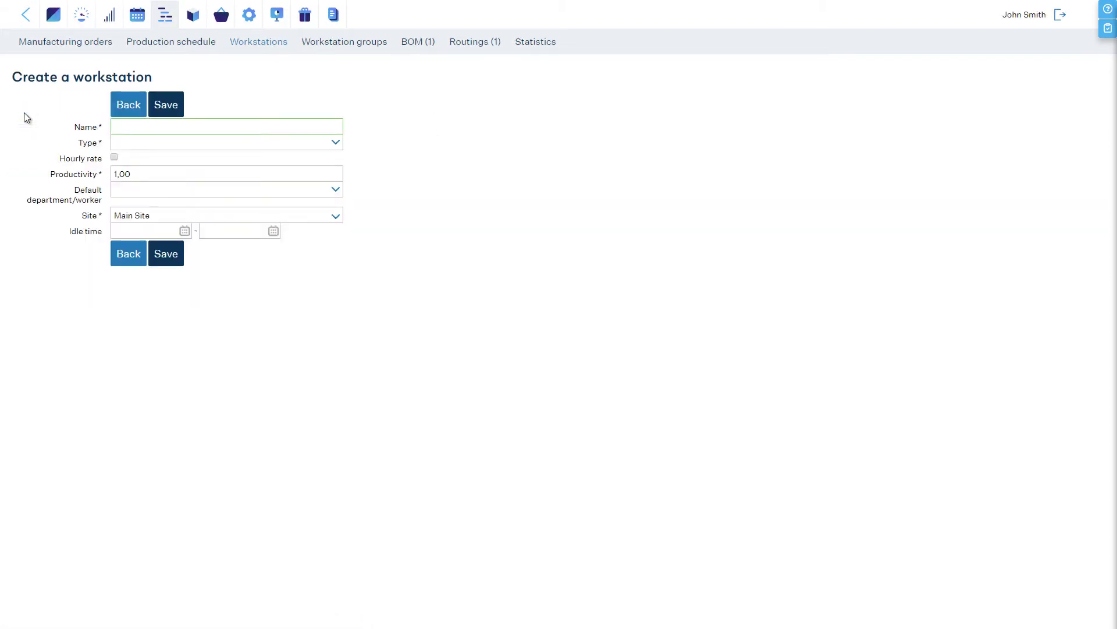
pyautogui.write('New workstation')
pyautogui.click(340, 146)
pyautogui.click(320, 168)
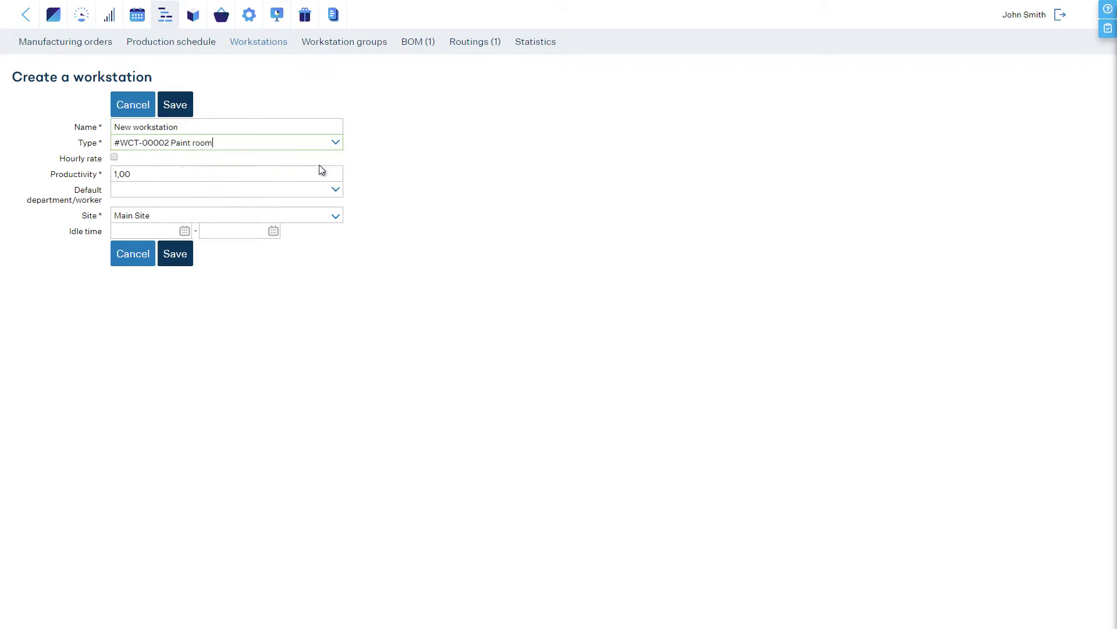
pyautogui.click(336, 216)
pyautogui.click(311, 239)
pyautogui.click(178, 259)
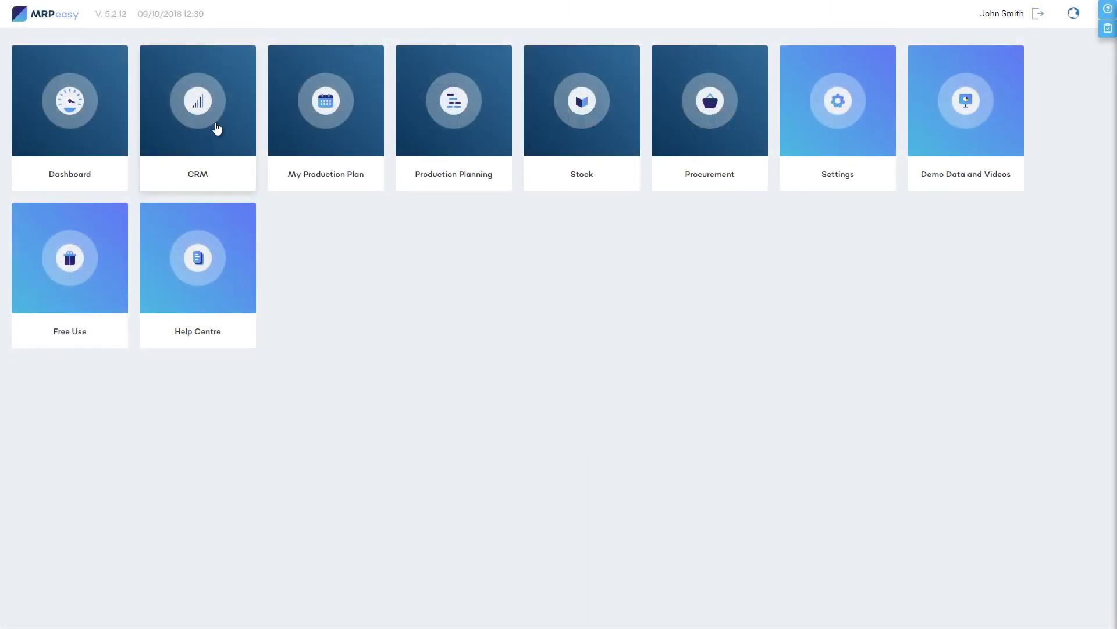
pyautogui.click(217, 129)
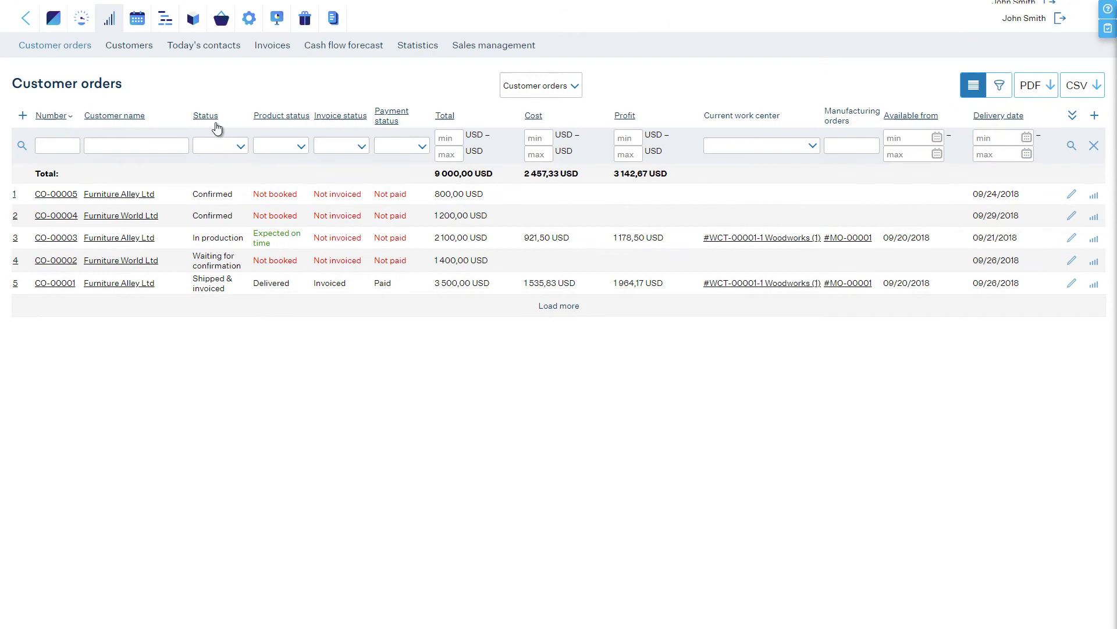
# Book all items of customer order CO-00005 from Second Site stock.
pyautogui.click(69, 194)
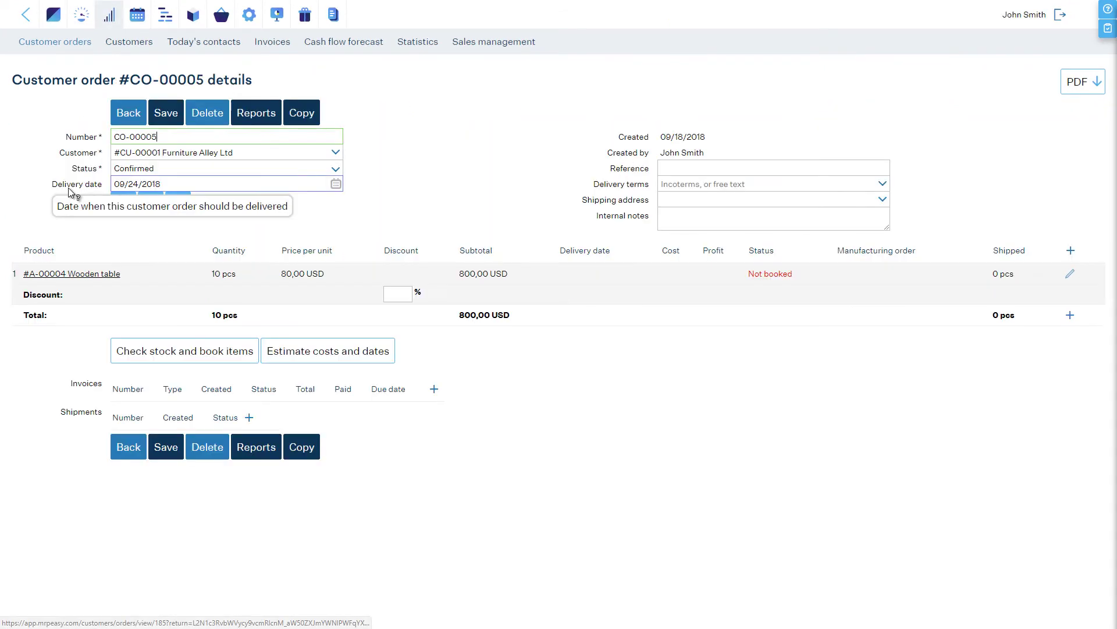
pyautogui.click(149, 355)
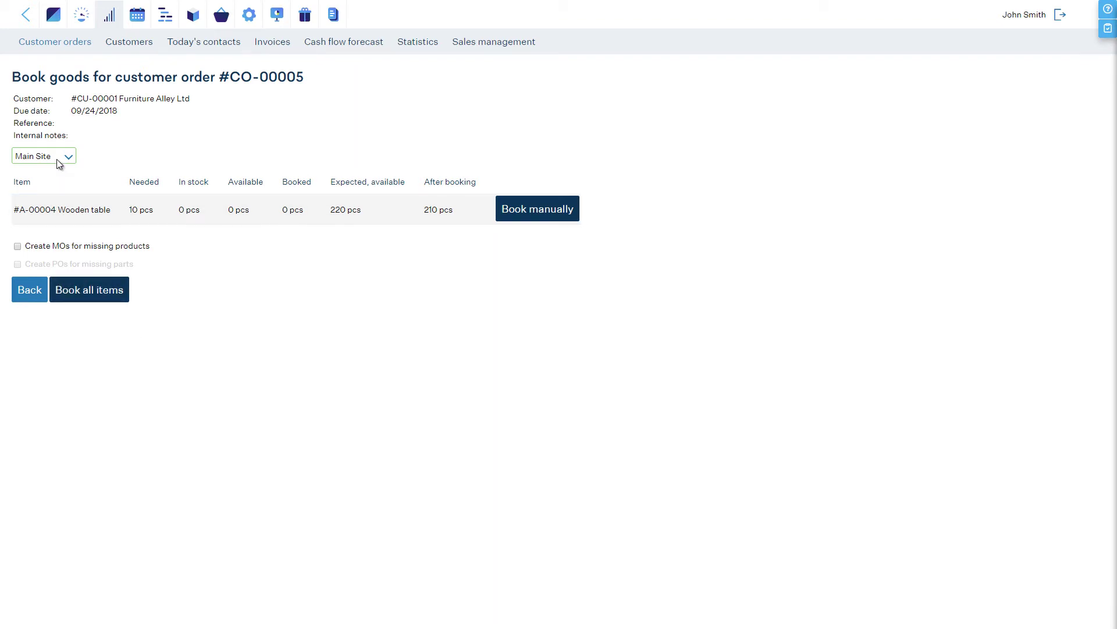
pyautogui.click(57, 160)
pyautogui.click(42, 180)
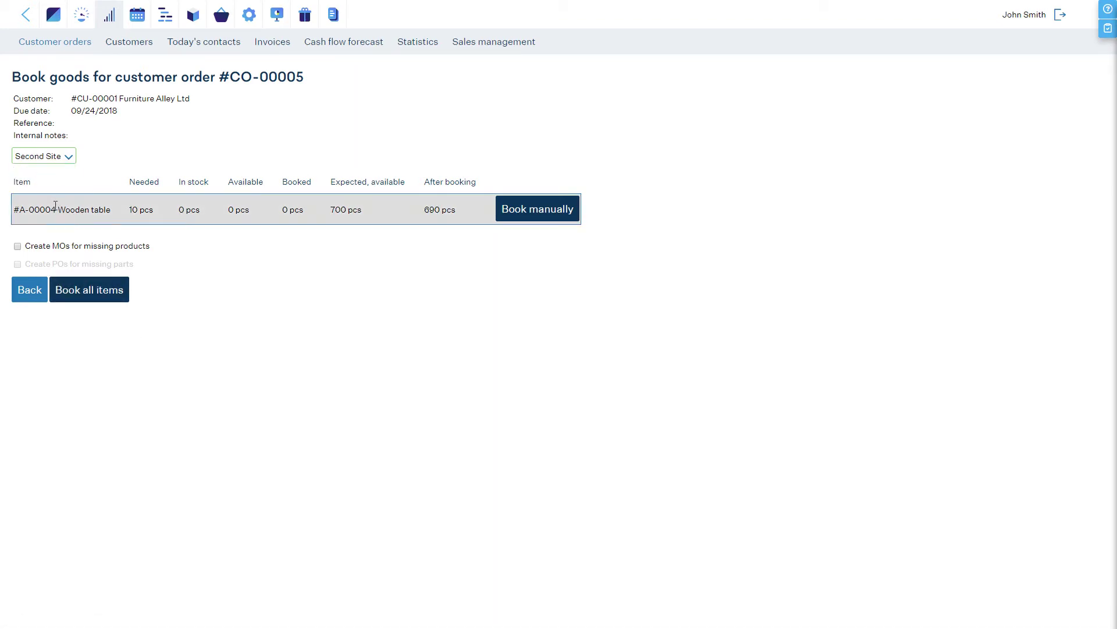
pyautogui.click(74, 295)
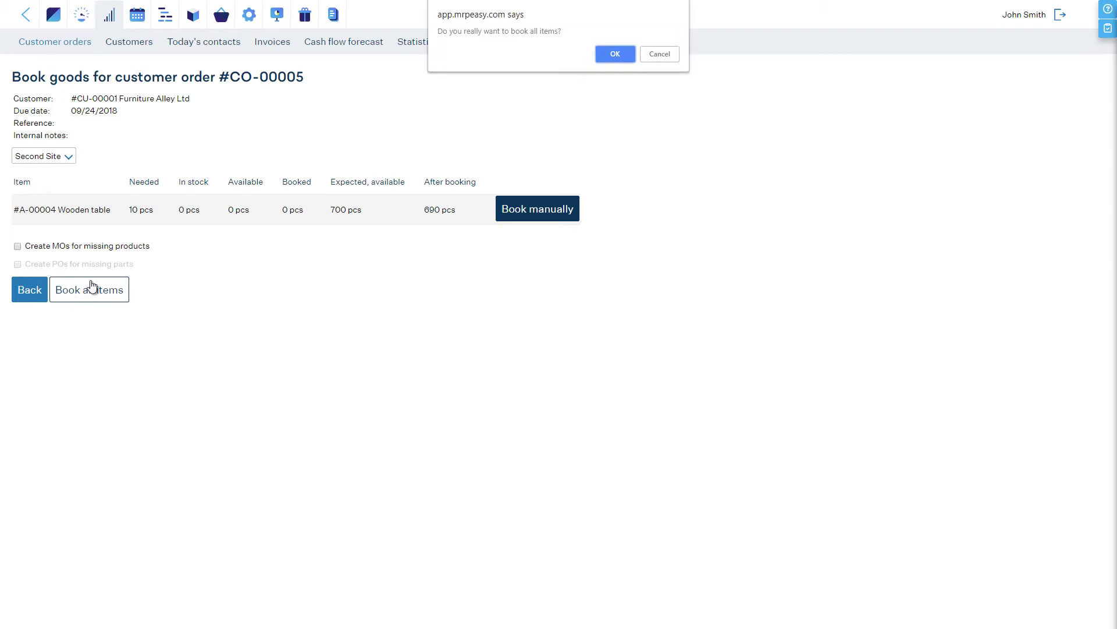
pyautogui.click(613, 54)
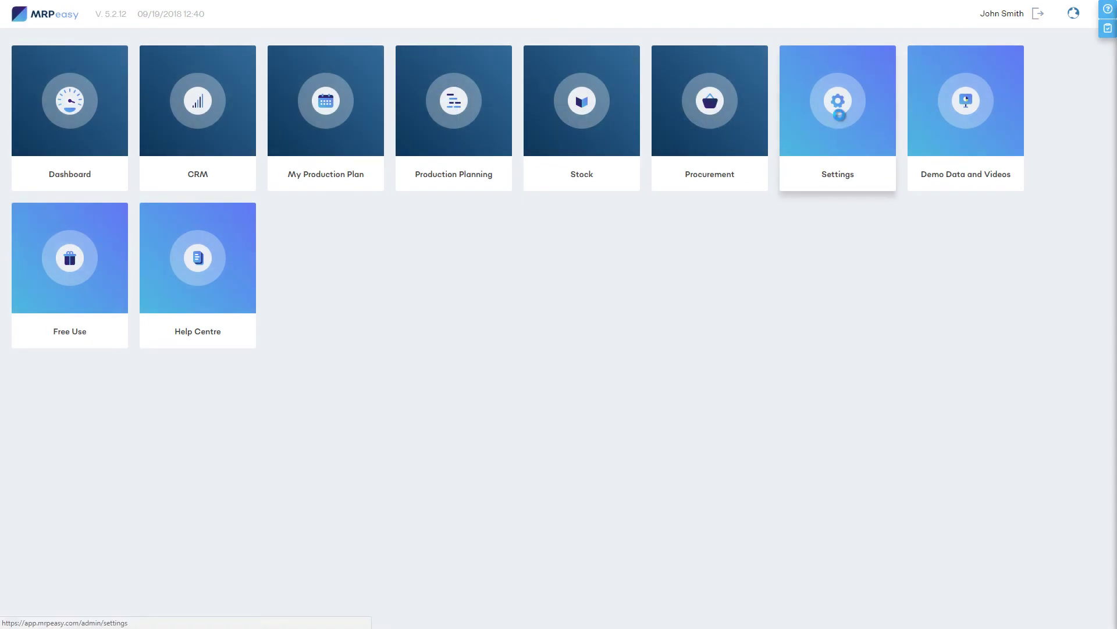
# Set Multi-stock and production sites to Yes in Enterprise functions and save.
pyautogui.click(838, 115)
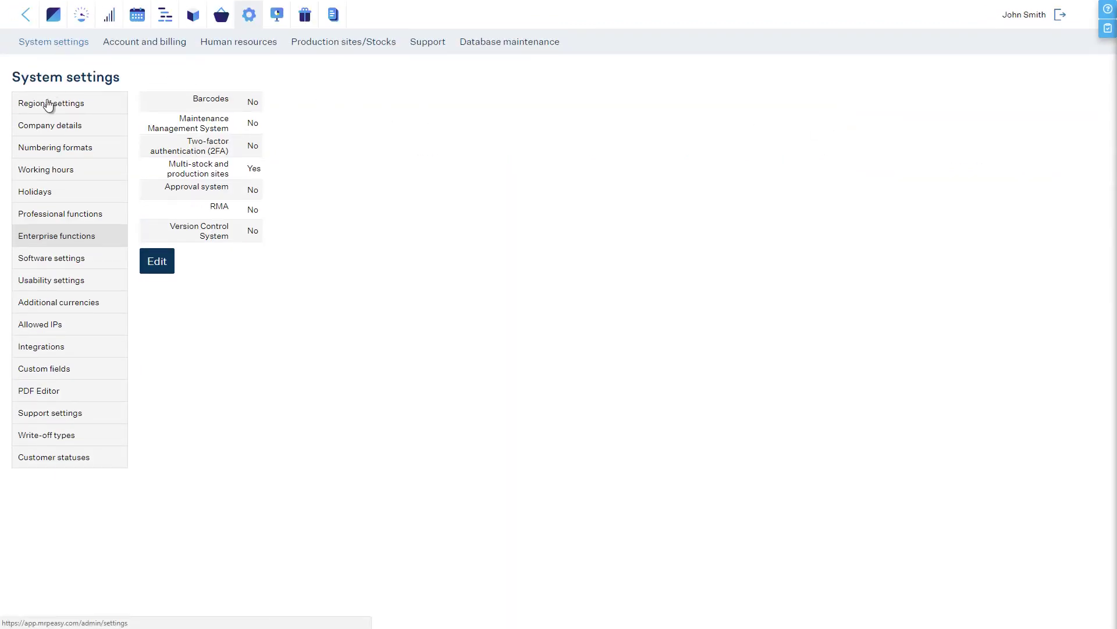
pyautogui.click(154, 263)
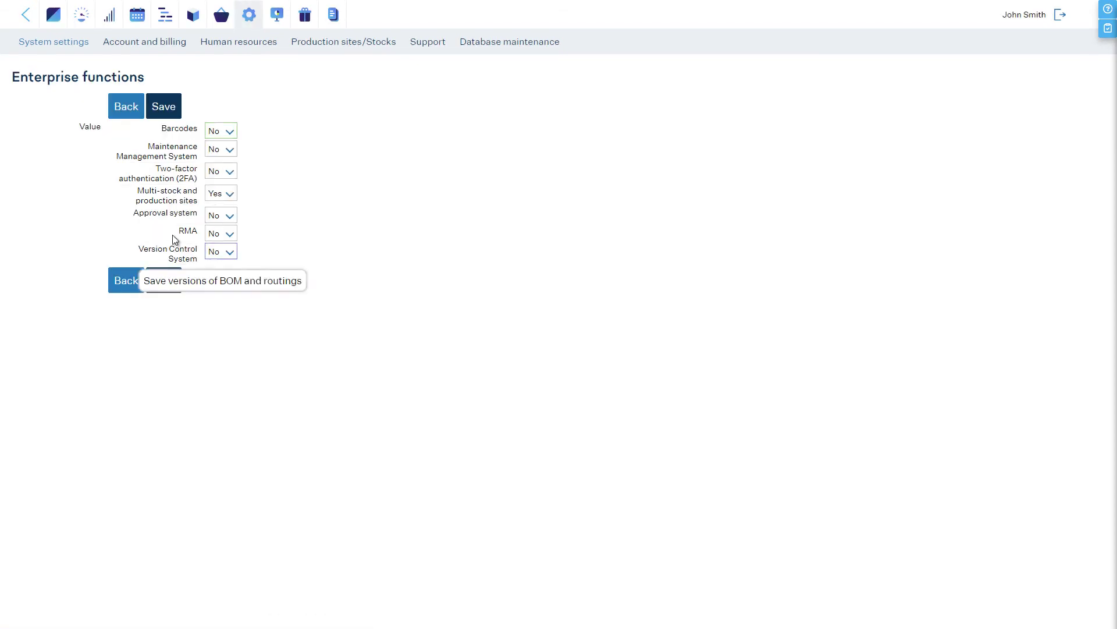
pyautogui.click(221, 194)
pyautogui.click(217, 216)
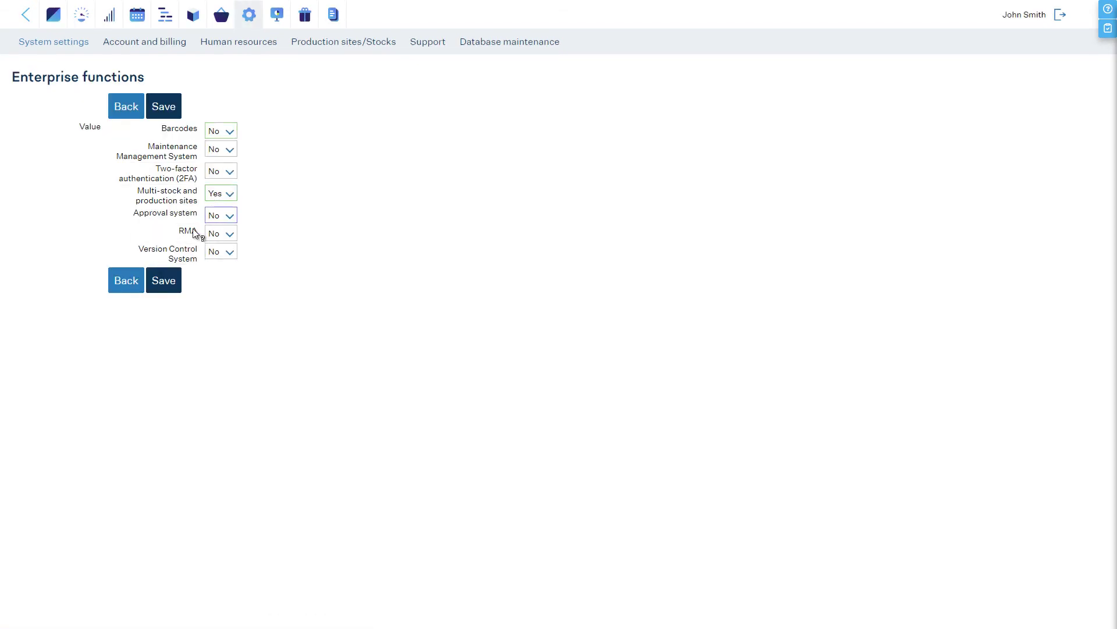
pyautogui.click(160, 280)
pyautogui.click(138, 282)
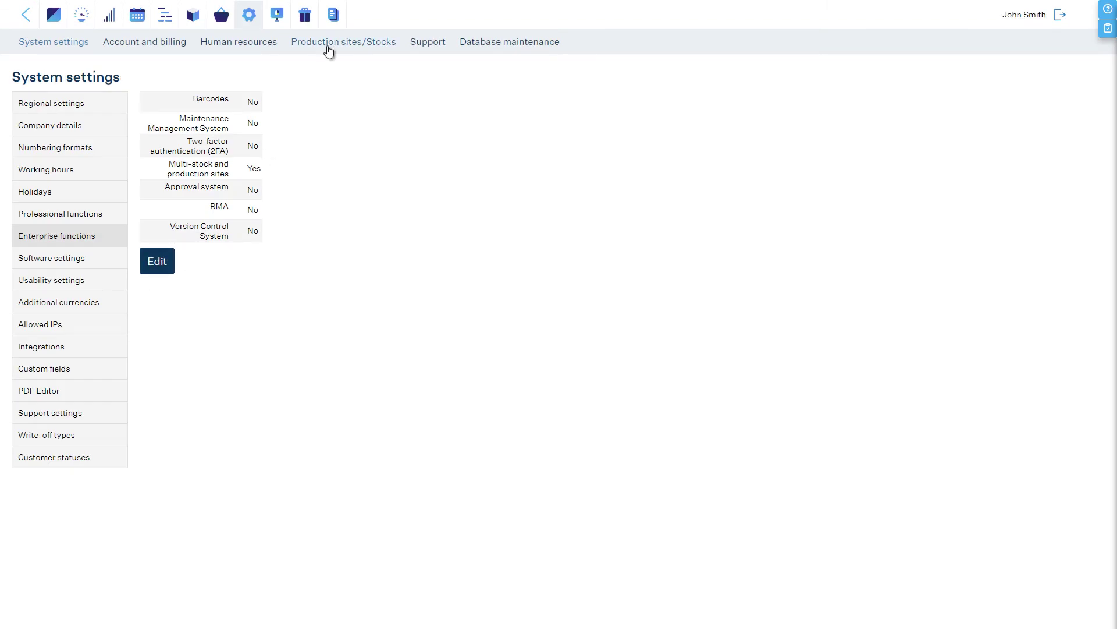
# Add a site named 'Third Site' with address 'Address of Third Site' and save it.
pyautogui.click(328, 46)
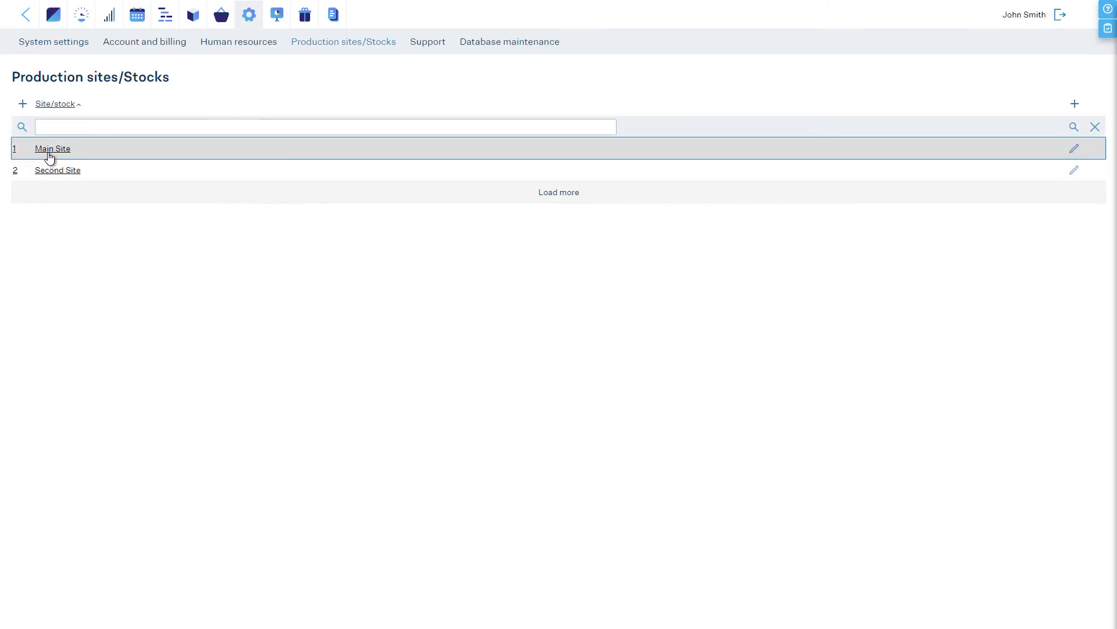
pyautogui.click(22, 104)
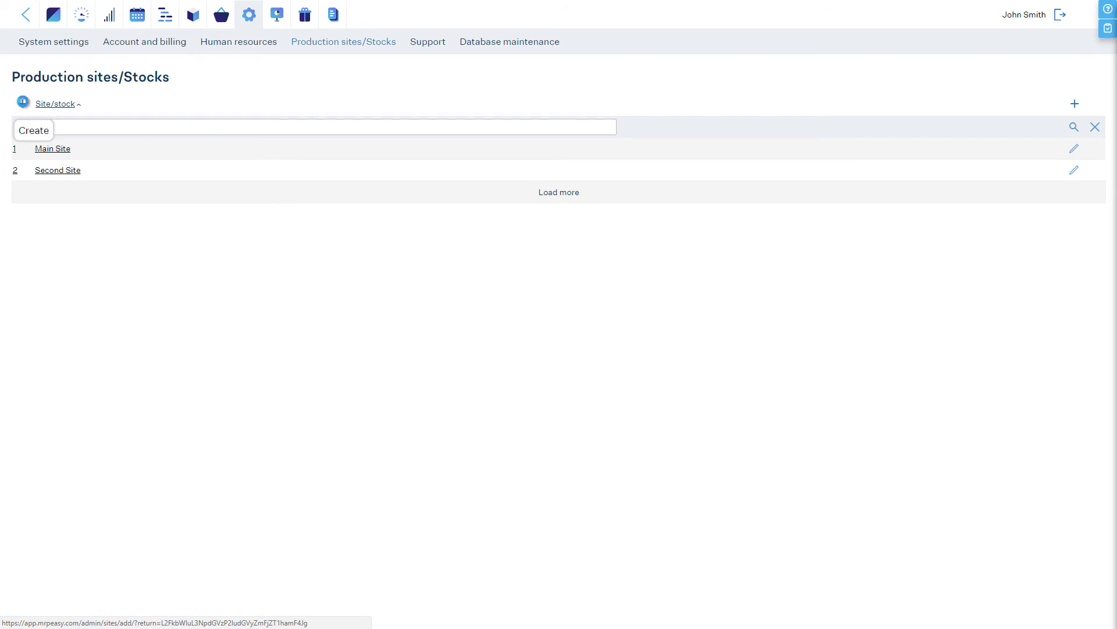
pyautogui.write('Third ')
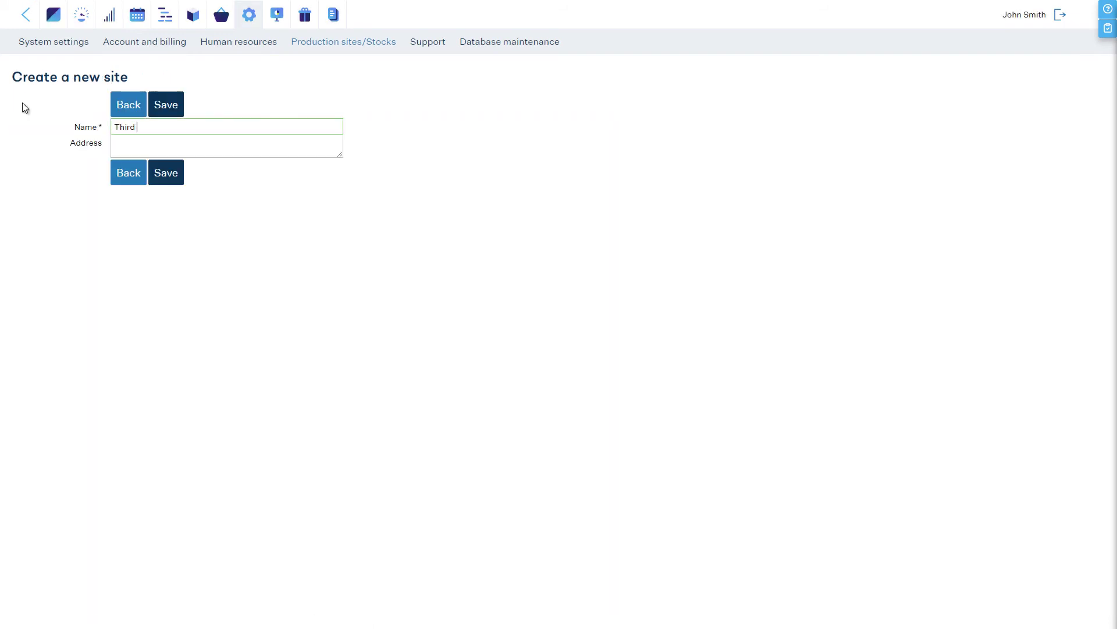
pyautogui.write('Site')
pyautogui.press('Tab')
pyautogui.write('Addres')
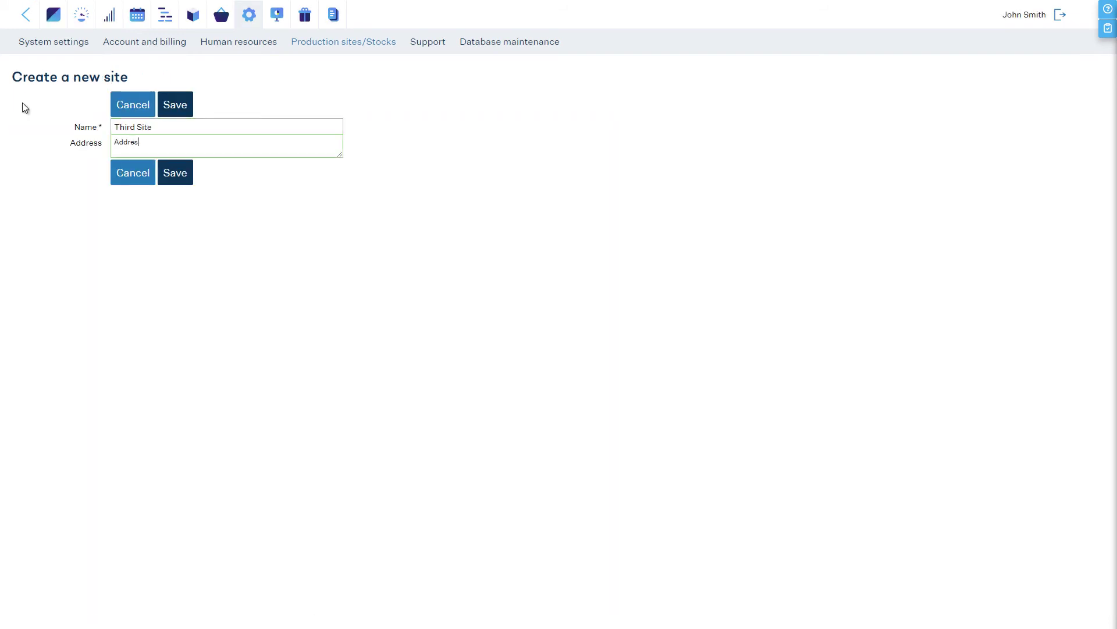
pyautogui.write('s of Third Site')
pyautogui.click(174, 173)
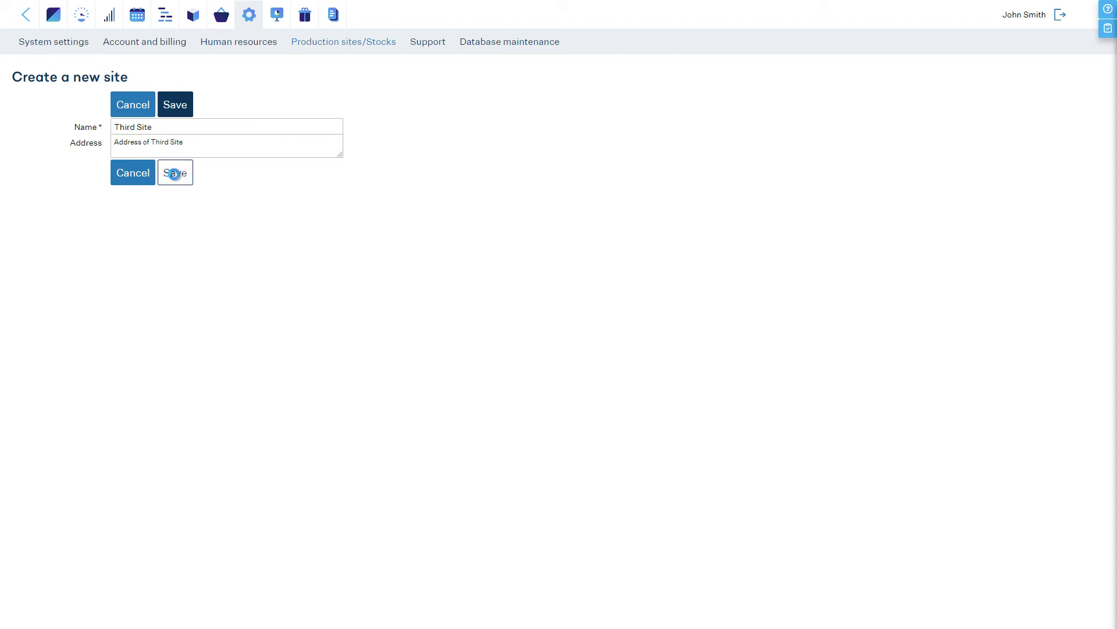